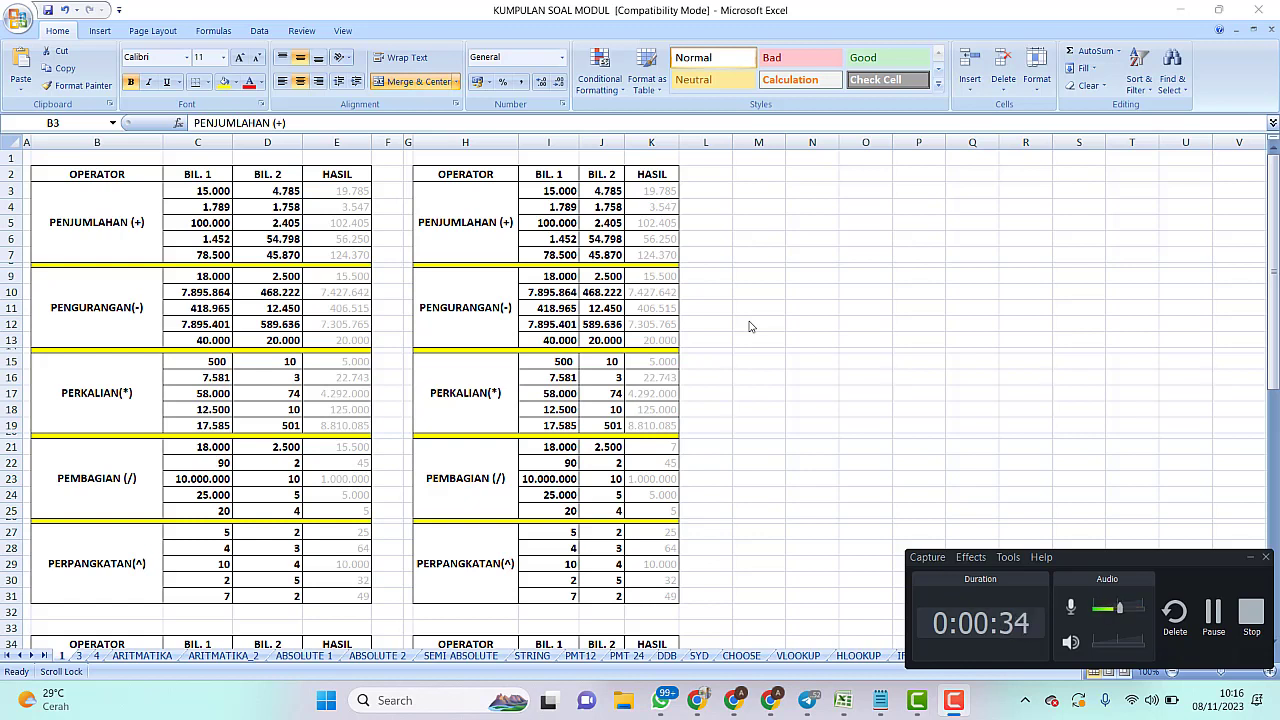
Step: Inspect the table values and formulas in J11, K11, C5, D3, D4, E3 and E4
{"action": "left_click", "coordinate": [622, 306]}
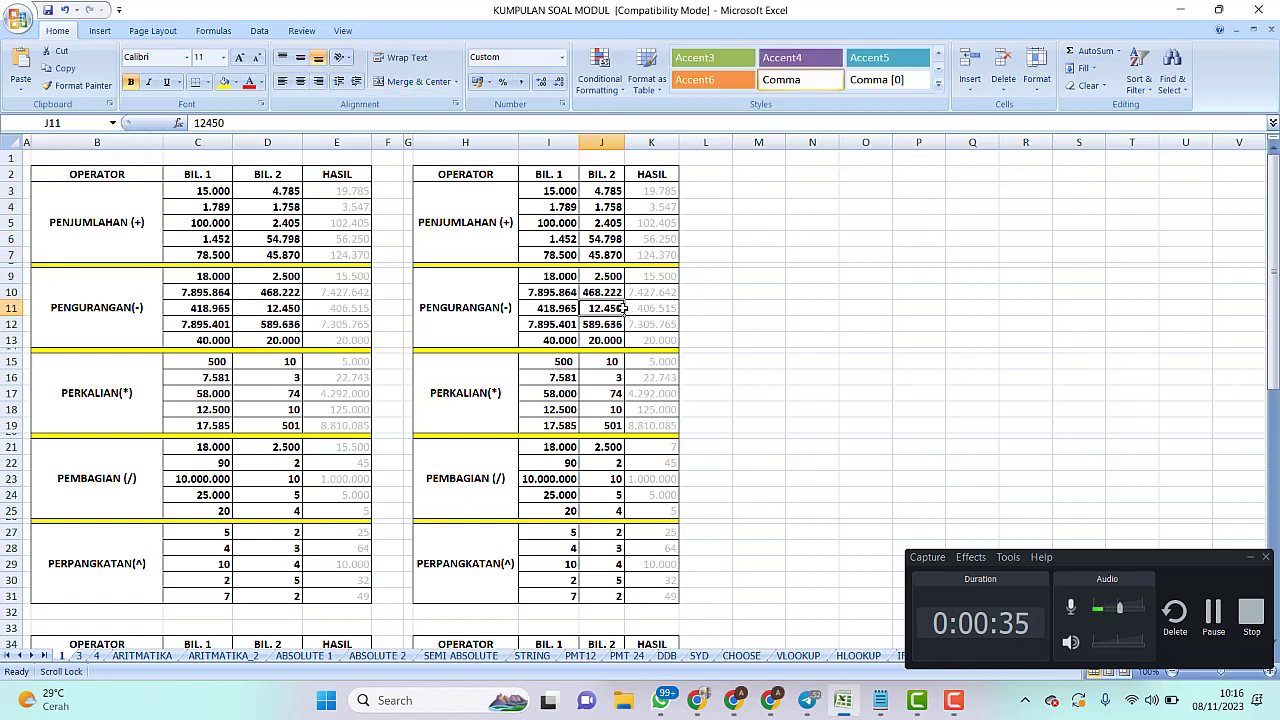
{"action": "left_click", "coordinate": [664, 308]}
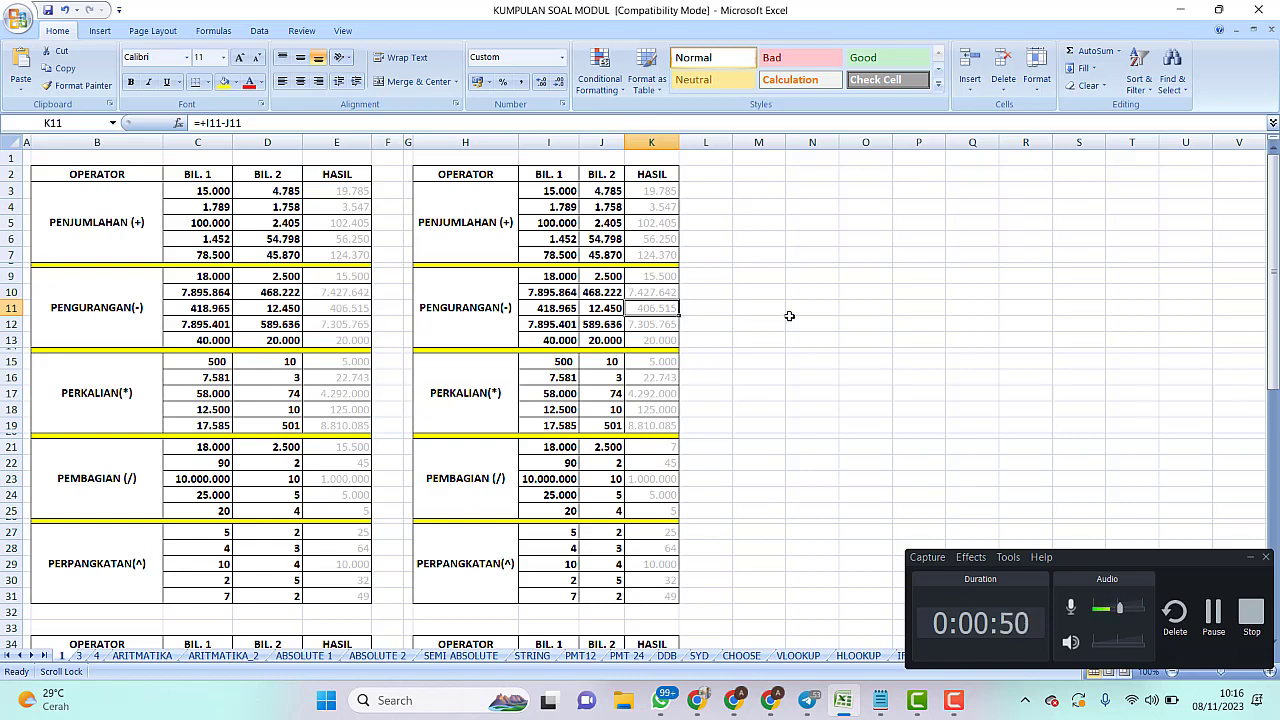
{"action": "left_click", "coordinate": [225, 224]}
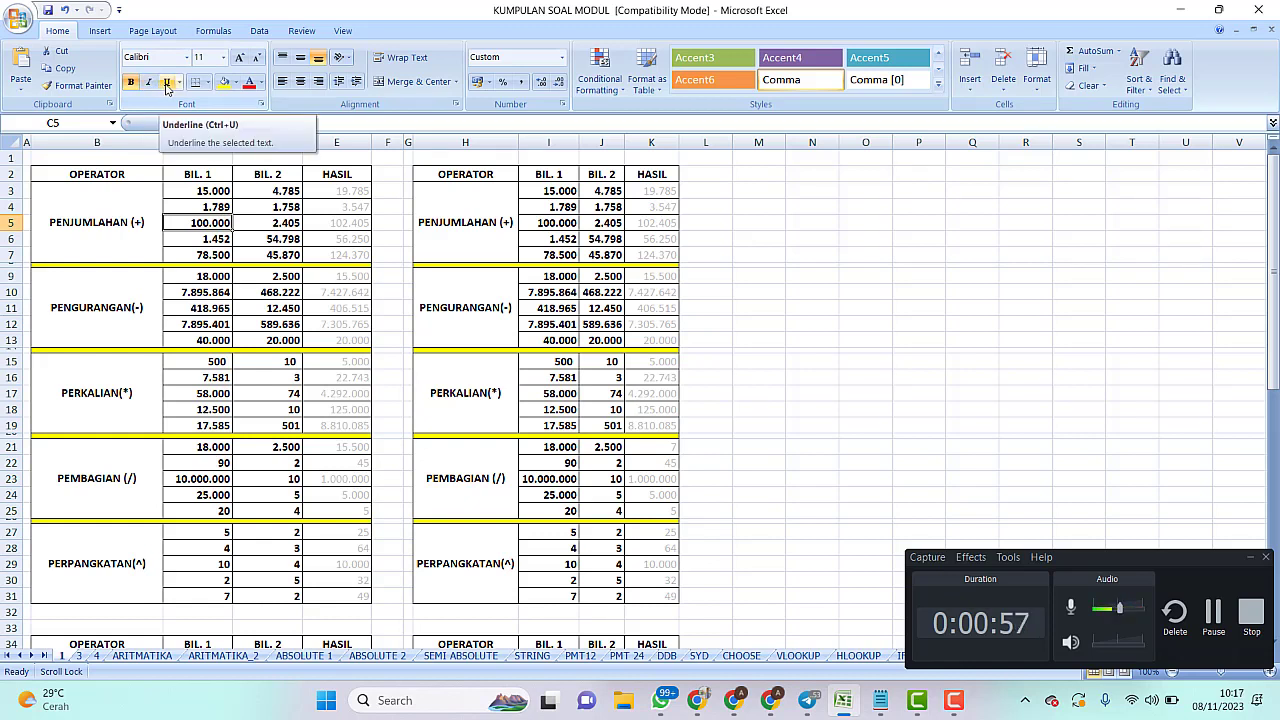
{"action": "left_click", "coordinate": [720, 252]}
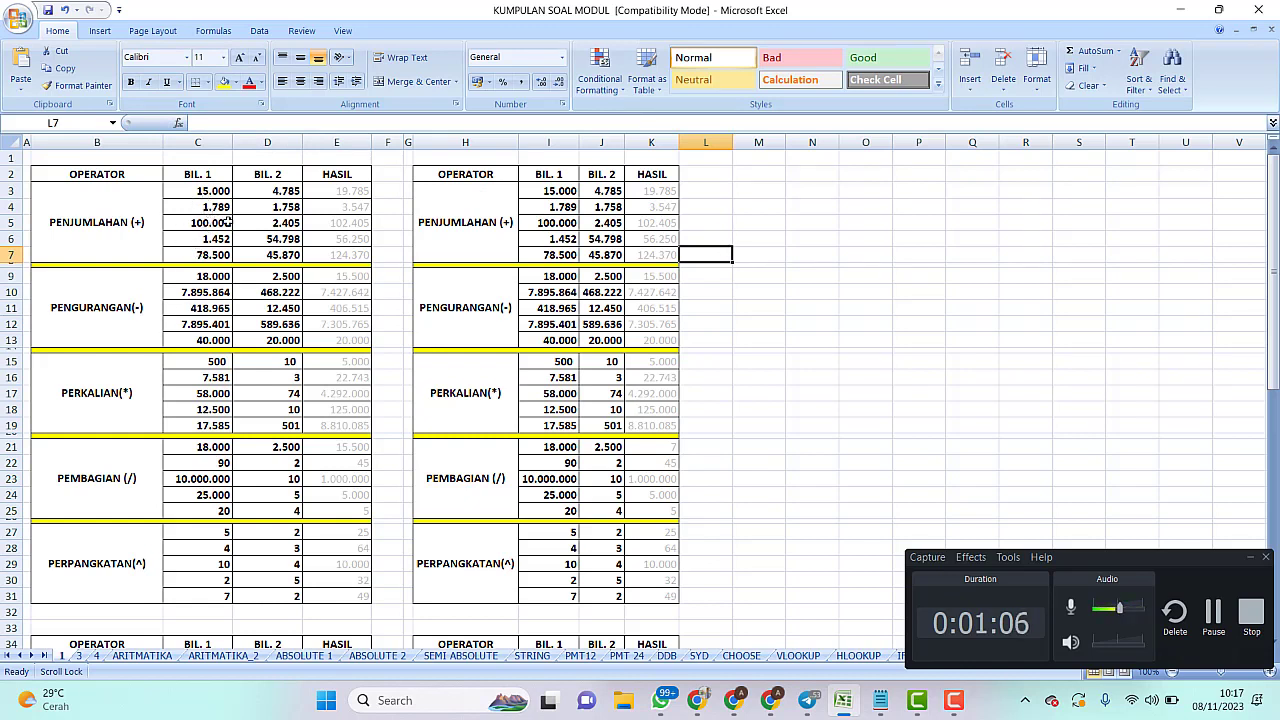
{"action": "left_click", "coordinate": [798, 238]}
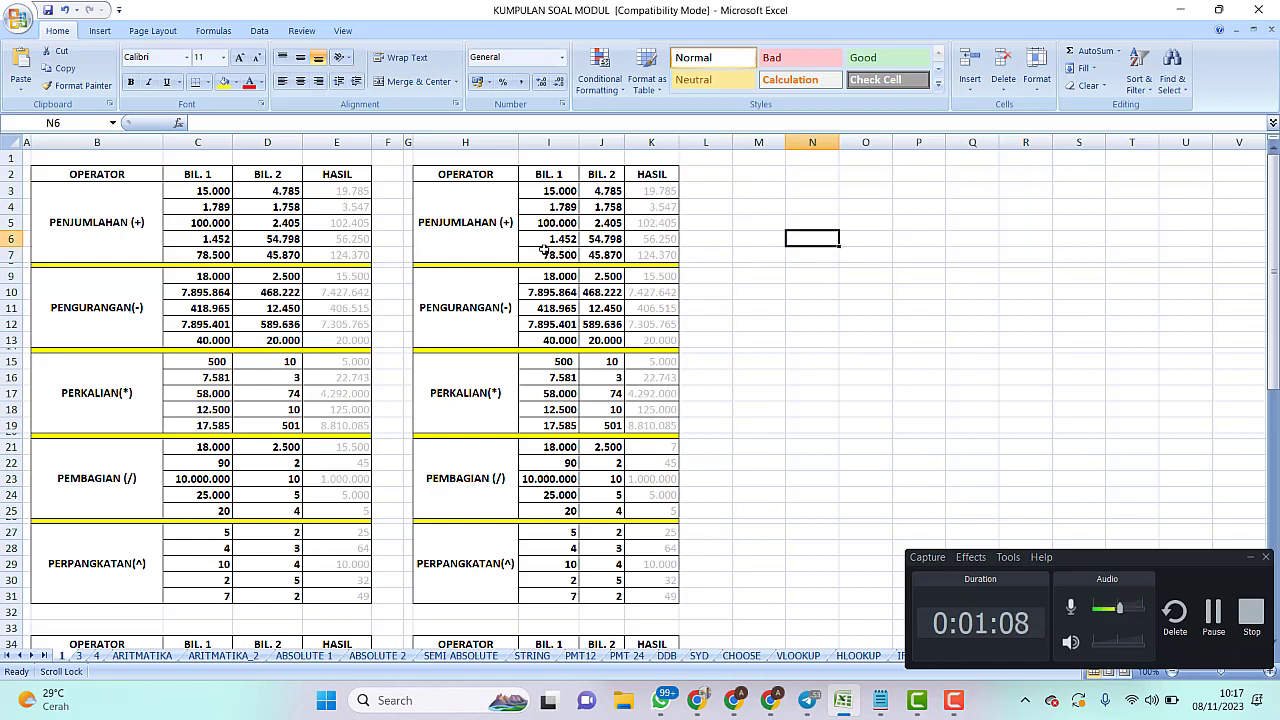
{"action": "left_click", "coordinate": [345, 206]}
{"action": "left_click", "coordinate": [288, 210]}
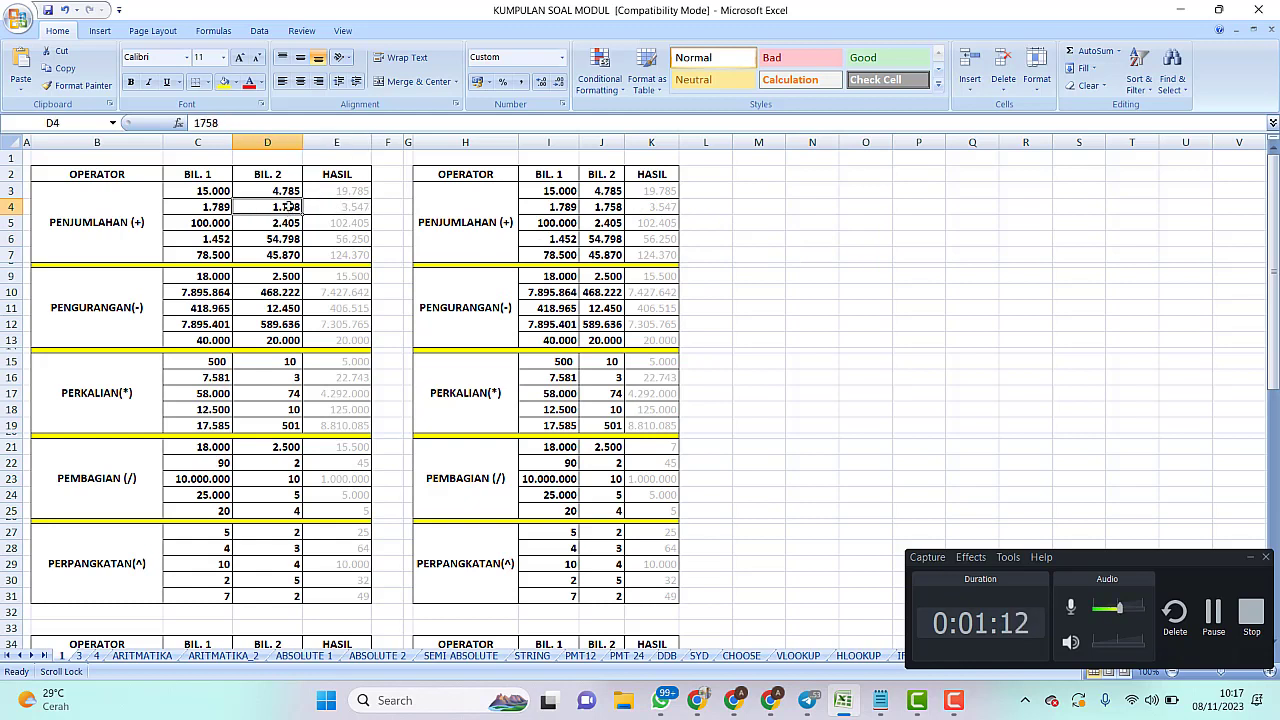
{"action": "left_click", "coordinate": [283, 187]}
{"action": "left_click", "coordinate": [331, 185]}
{"action": "left_click", "coordinate": [290, 207]}
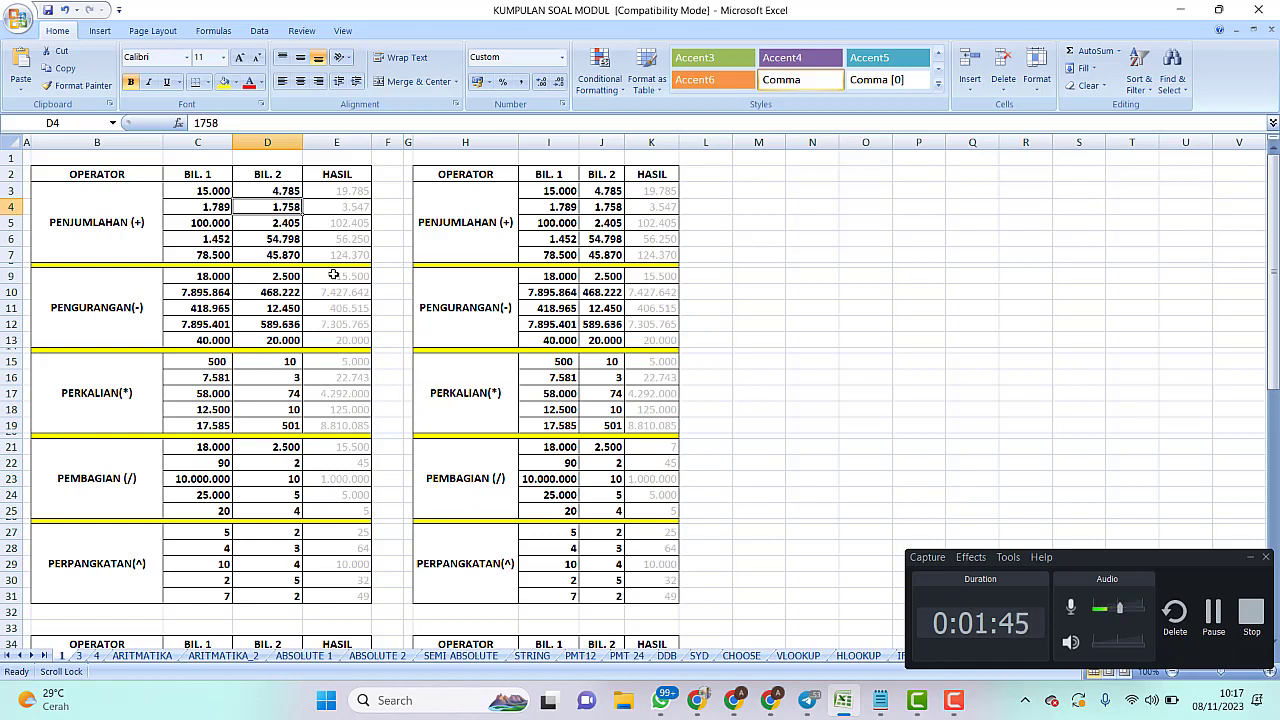
Step: Enter 'ANGLING DHARMA' in capitals into cell M6, correcting the initial lowercase typo
{"action": "left_click", "coordinate": [890, 305]}
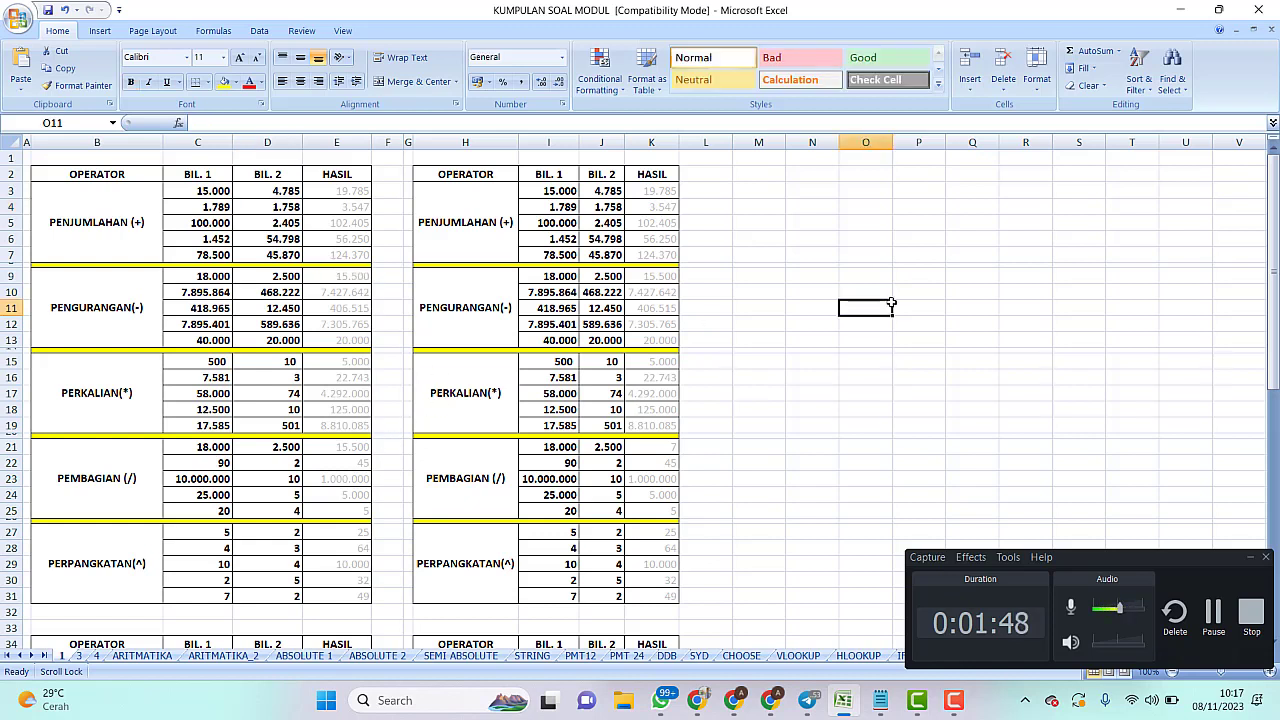
{"action": "left_click", "coordinate": [765, 240]}
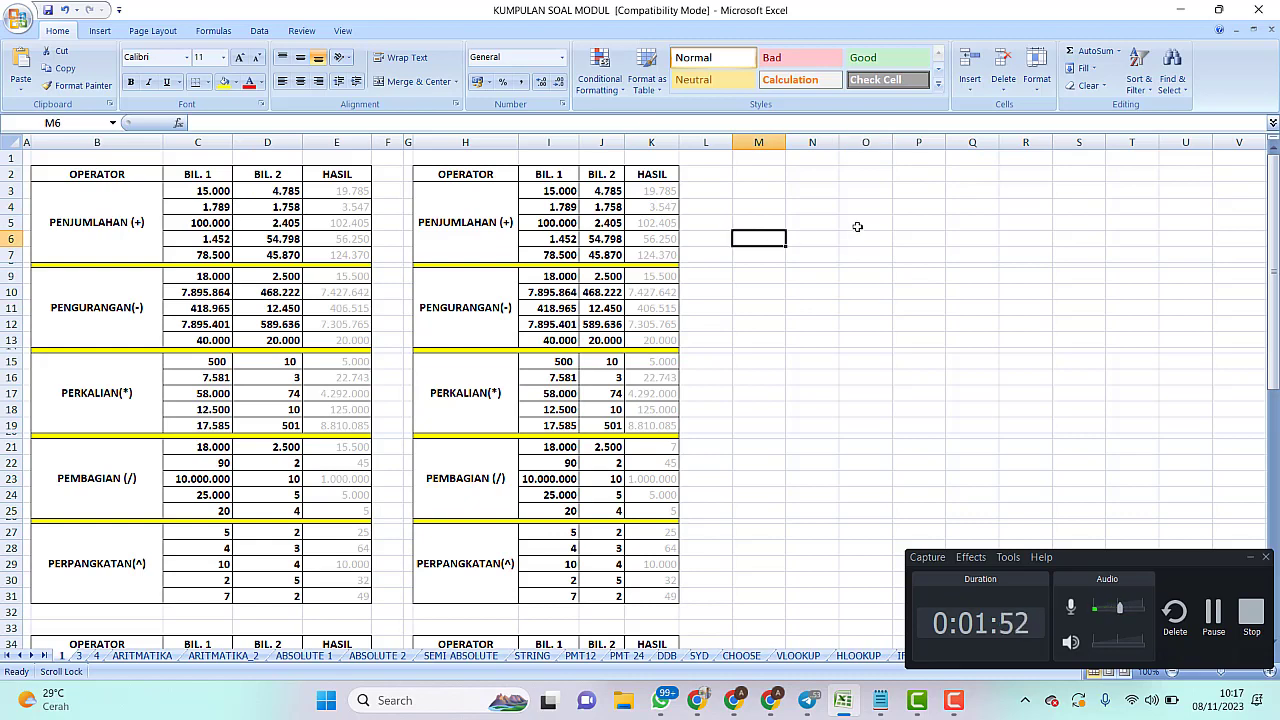
{"action": "type", "text": "angli"}
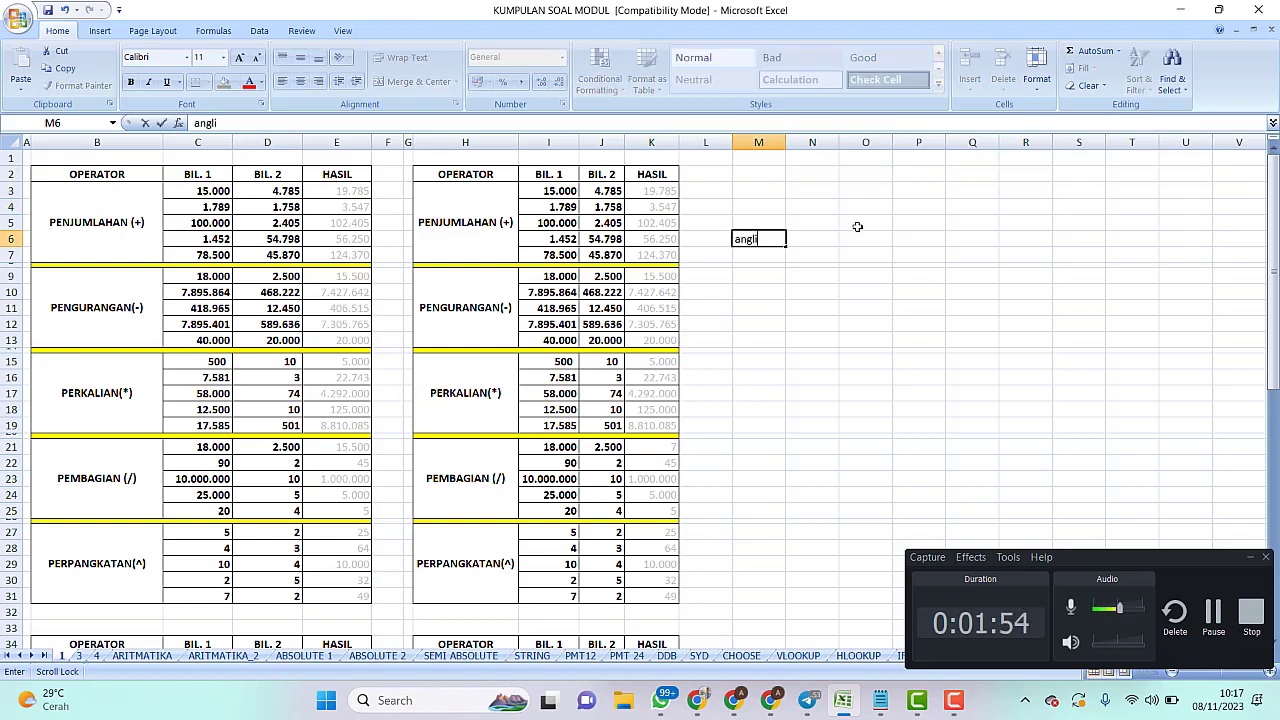
{"action": "type", "text": "ng dh"}
{"action": "key", "text": "BackSpace"}
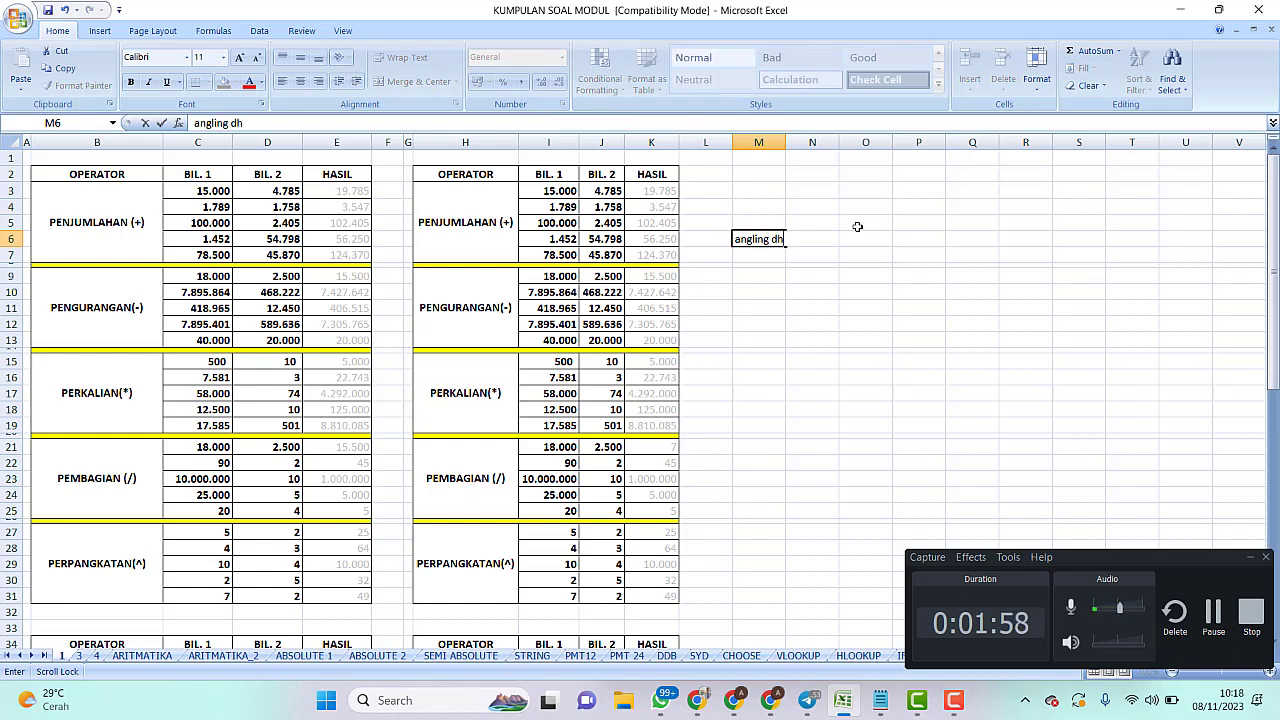
{"action": "key", "text": "BackSpace"}
{"action": "key", "text": "BackSpace"}
{"action": "key", "text": "BackSpace"}
{"action": "key", "text": "BackSpace"}
{"action": "key", "text": "BackSpace"}
{"action": "key", "text": "BackSpace"}
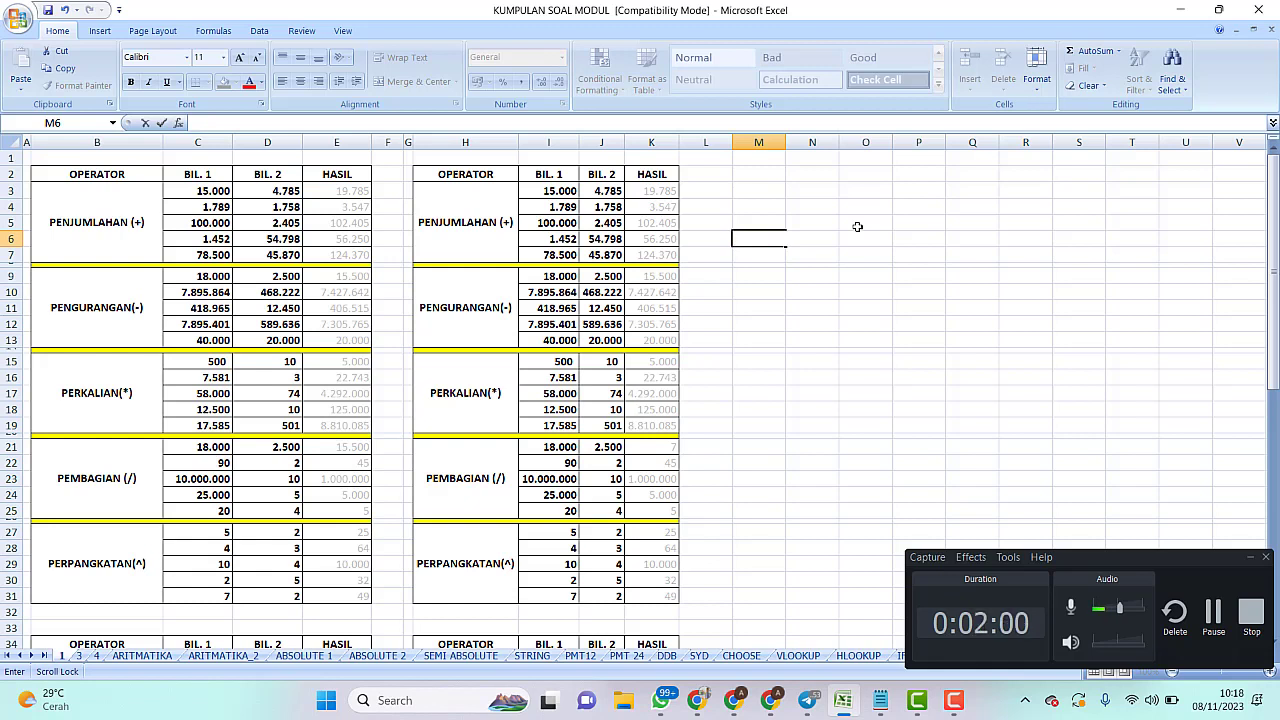
{"action": "type", "text": "ANGLING"}
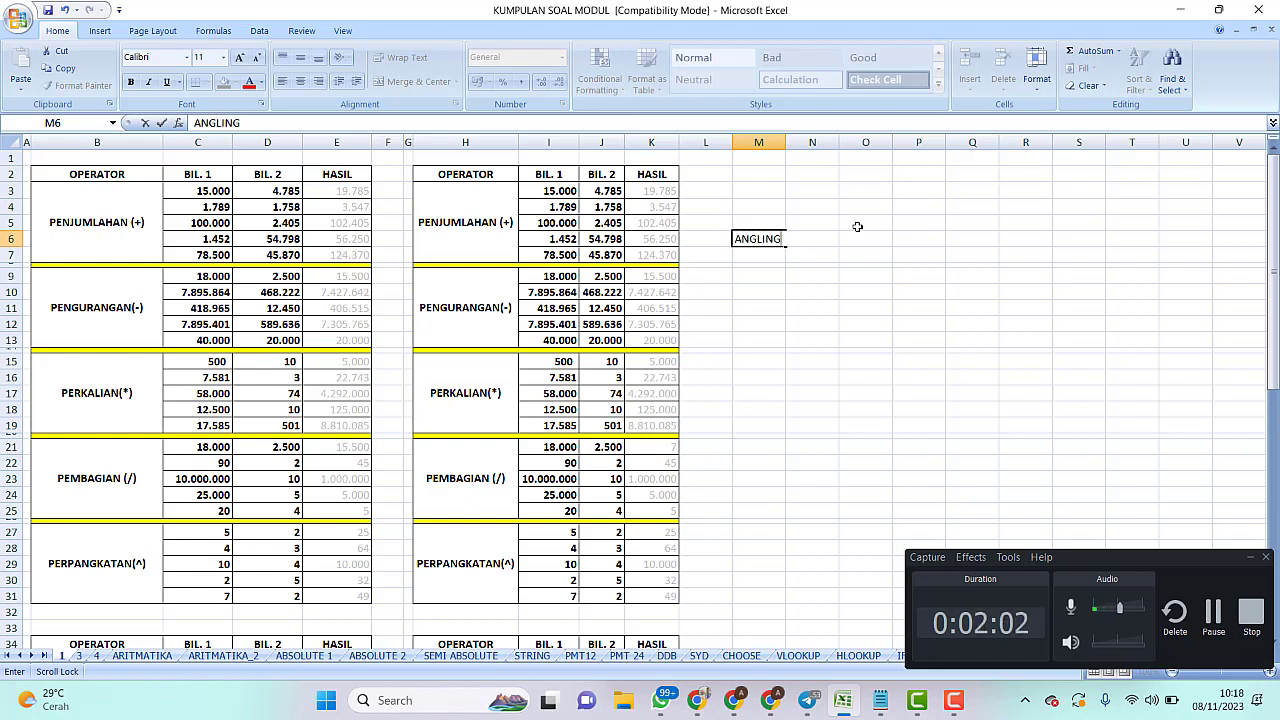
{"action": "type", "text": " DHARMA"}
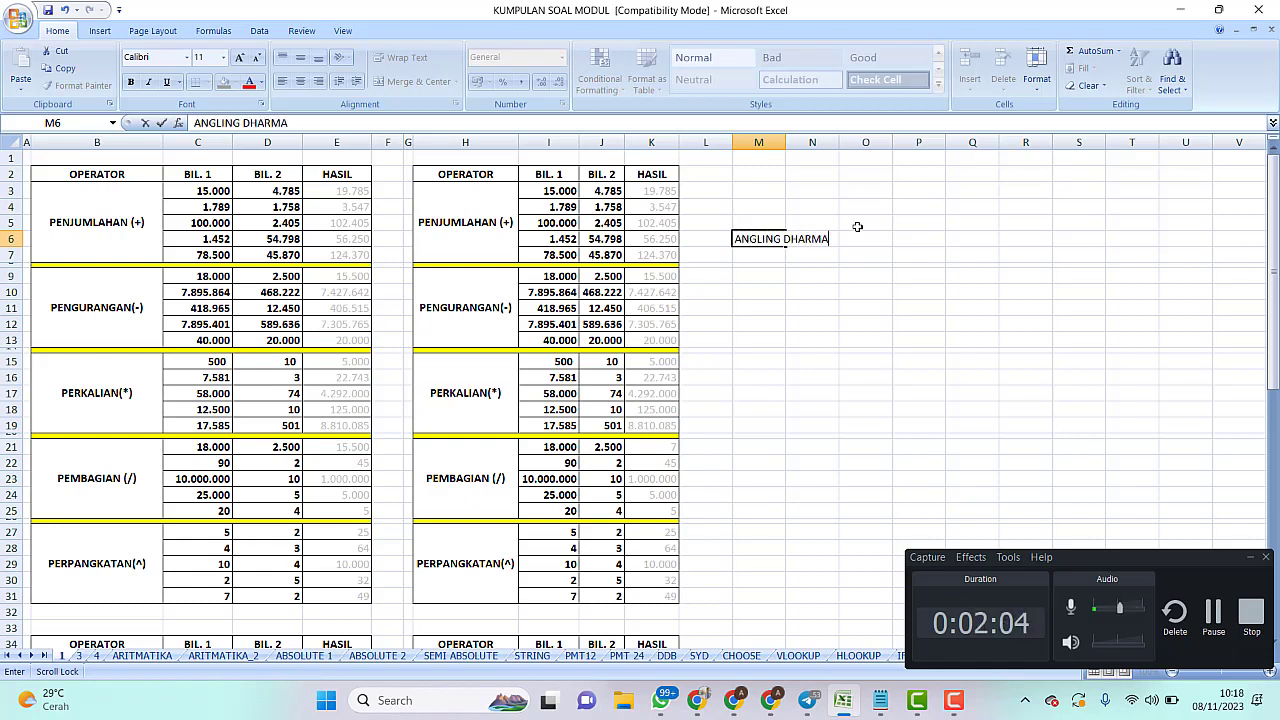
{"action": "left_click", "coordinate": [824, 337]}
{"action": "left_click", "coordinate": [766, 237]}
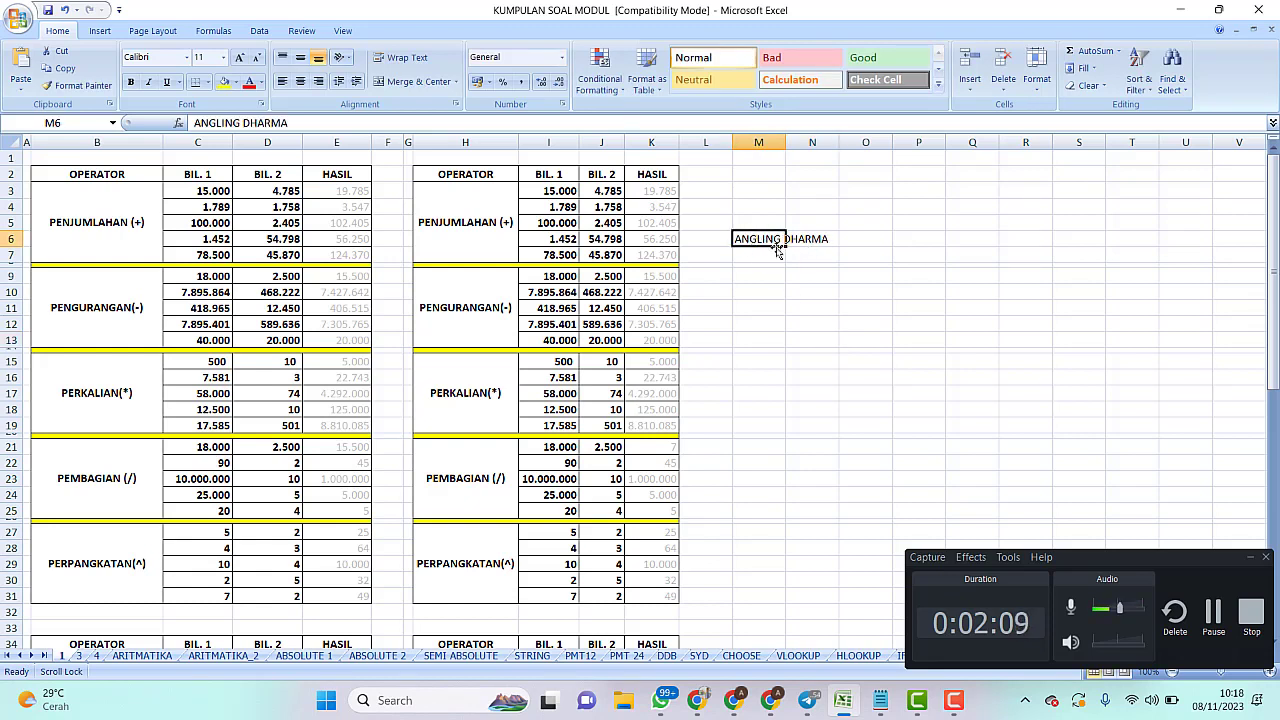
{"action": "left_click", "coordinate": [765, 278]}
{"action": "left_click", "coordinate": [757, 240]}
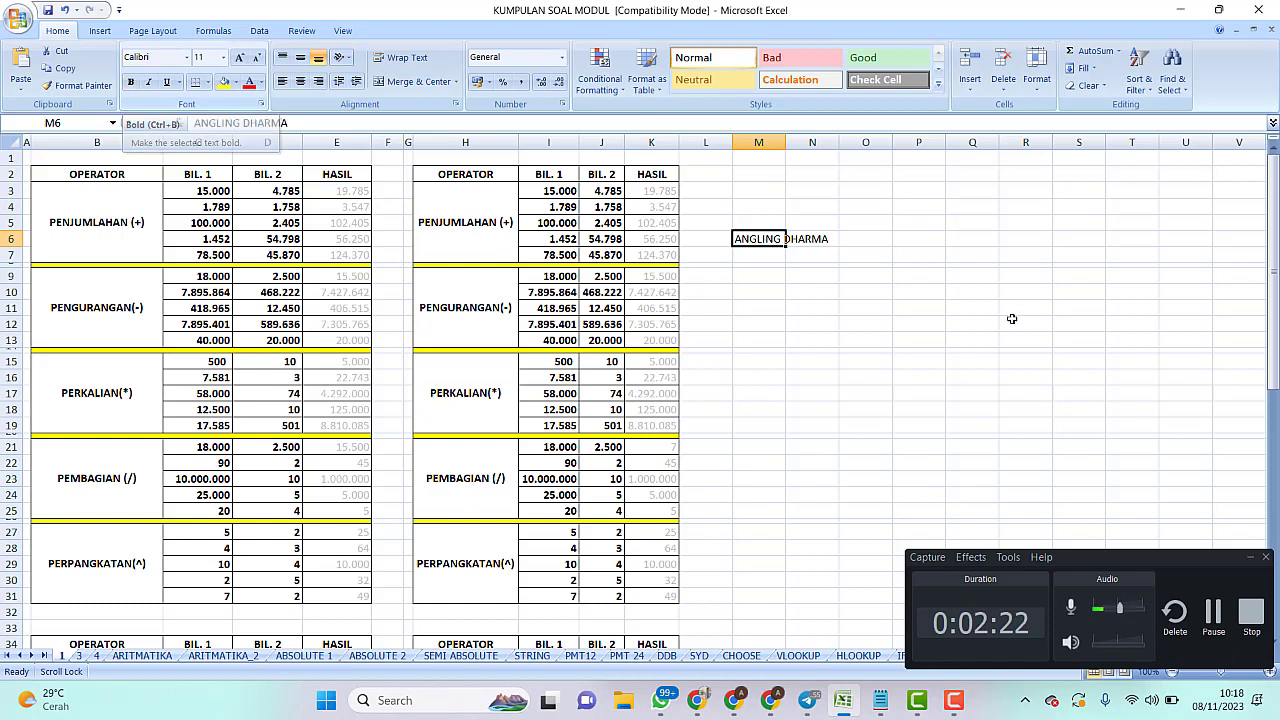
{"action": "left_click", "coordinate": [918, 324]}
{"action": "left_click", "coordinate": [758, 239]}
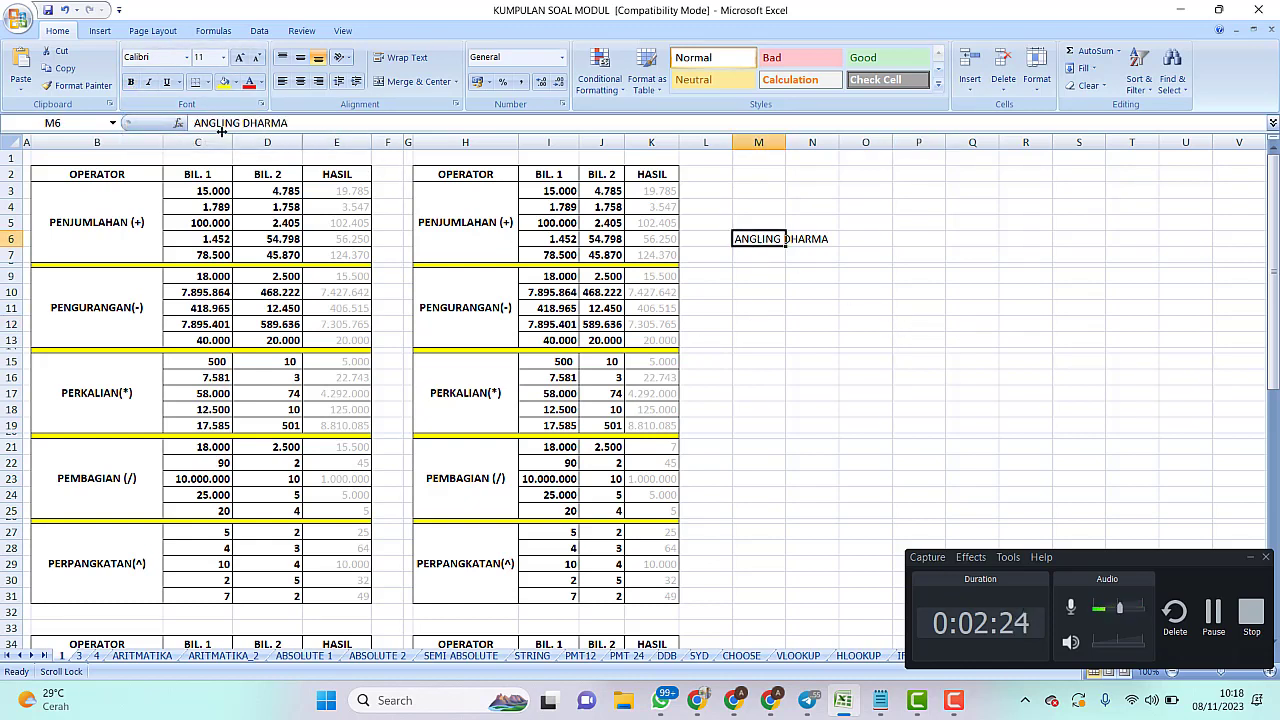
{"action": "left_click", "coordinate": [131, 82]}
{"action": "left_click", "coordinate": [812, 340]}
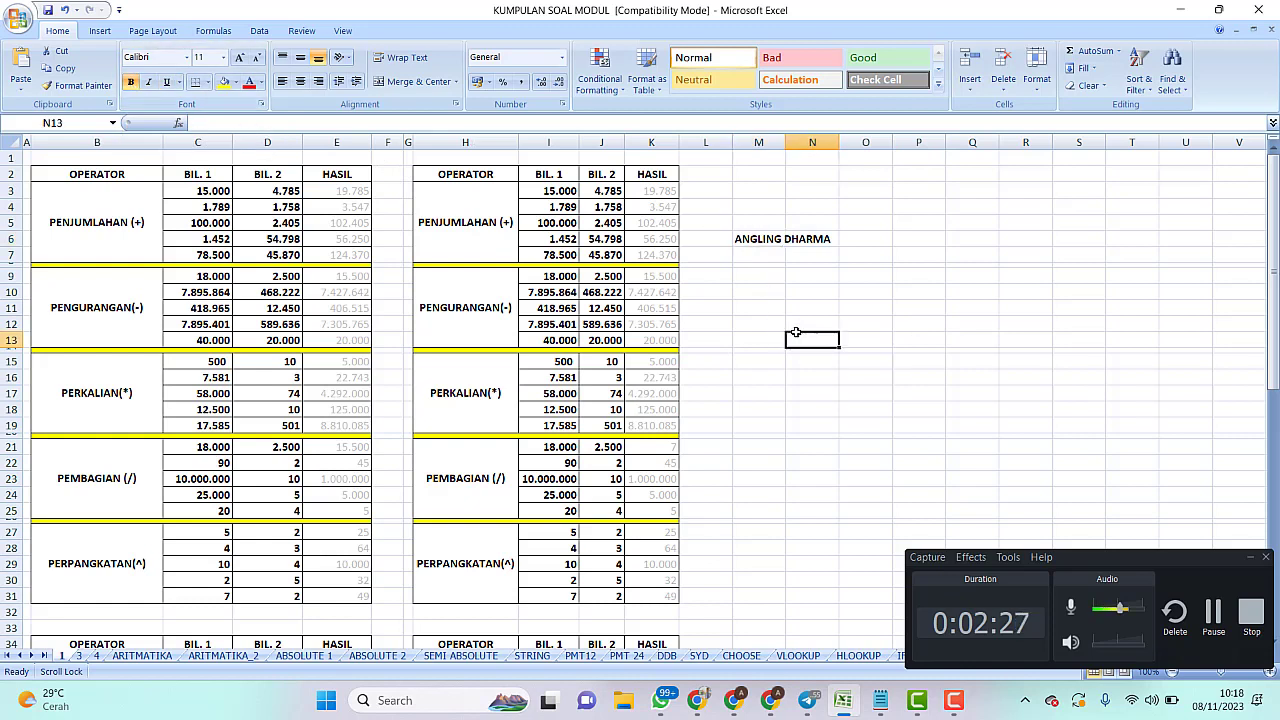
{"action": "left_click", "coordinate": [737, 238]}
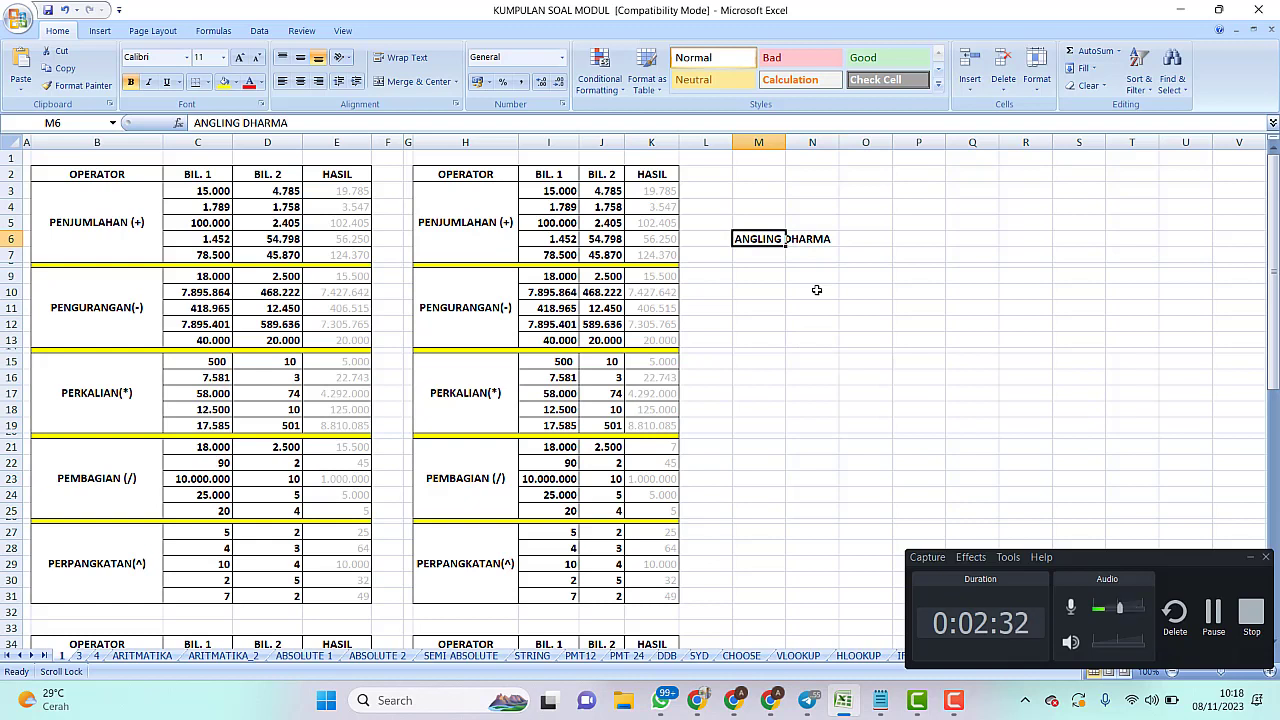
{"action": "left_click", "coordinate": [816, 290]}
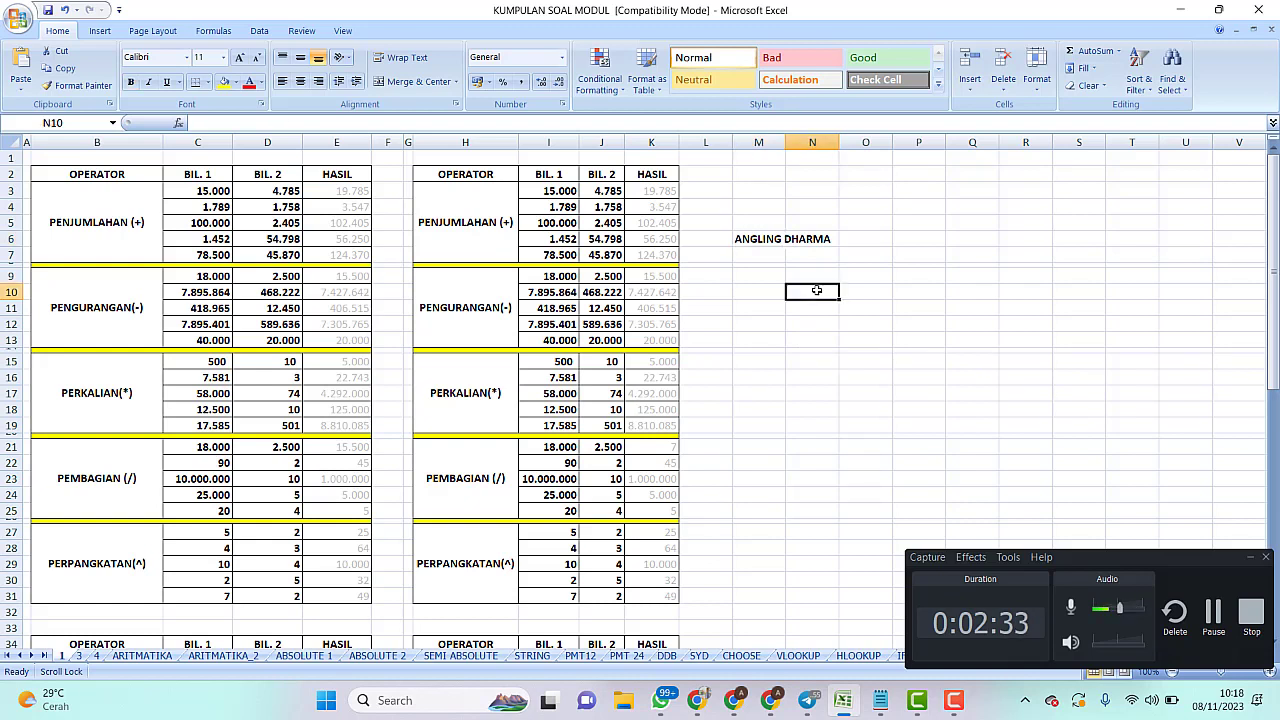
{"action": "left_click", "coordinate": [769, 244]}
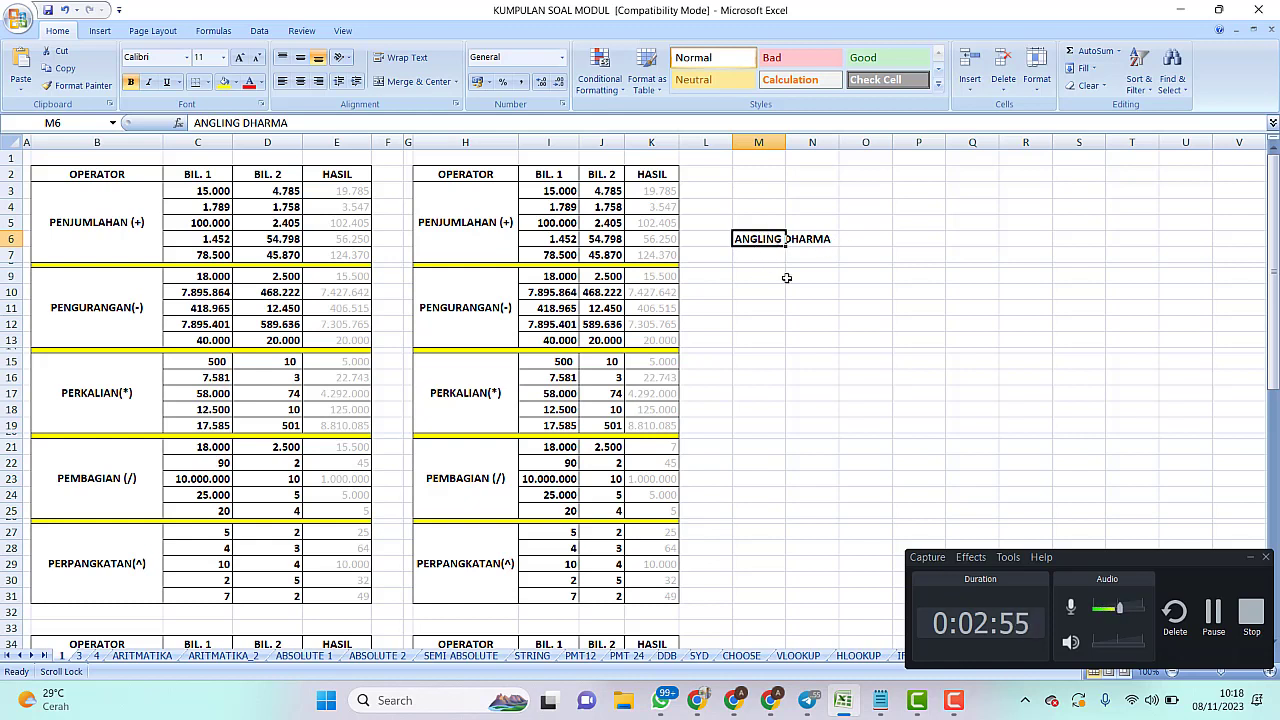
{"action": "left_click", "coordinate": [835, 318]}
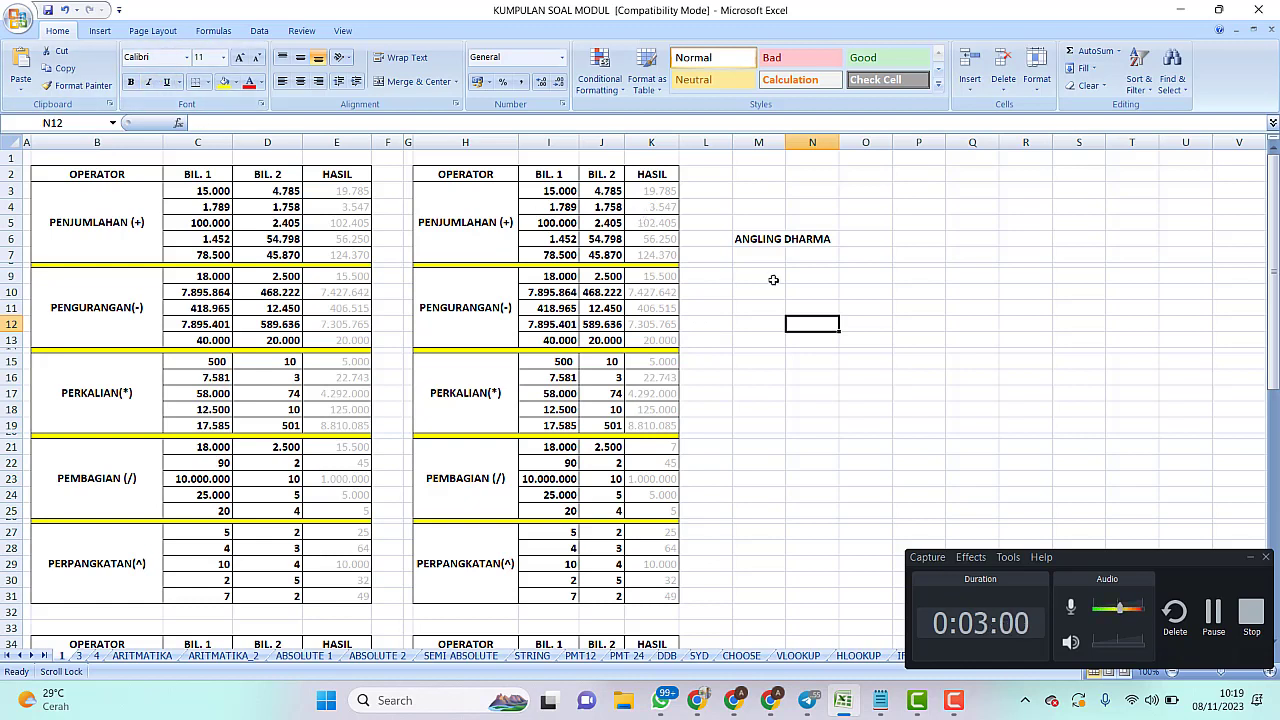
Step: Make the ANGLING DHARMA text in M6 italic
{"action": "left_click", "coordinate": [752, 240]}
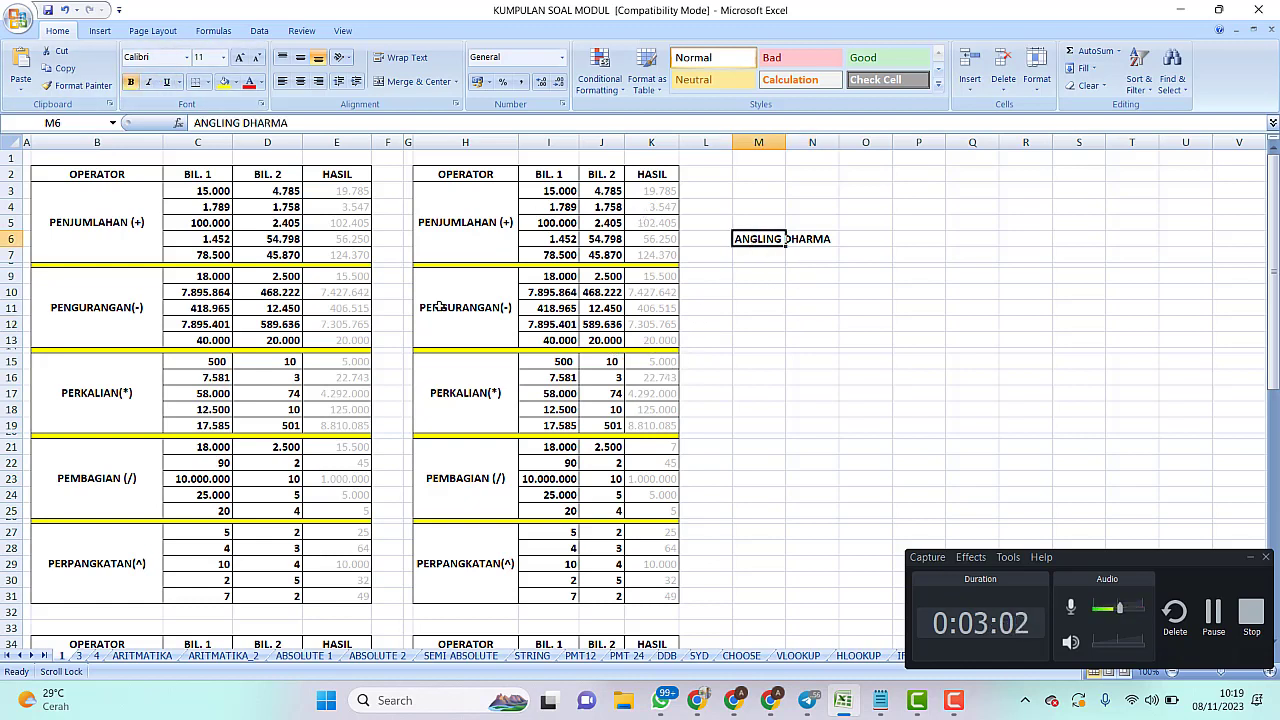
{"action": "left_click", "coordinate": [150, 83]}
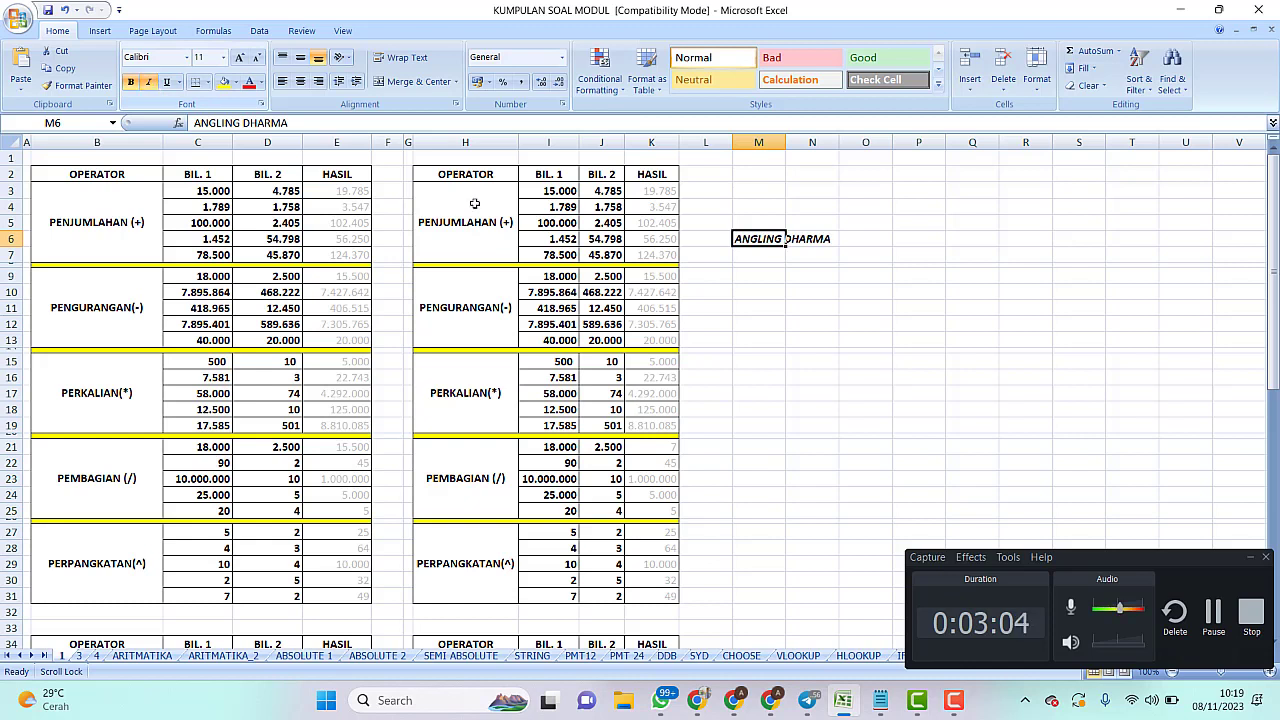
{"action": "left_click", "coordinate": [766, 272]}
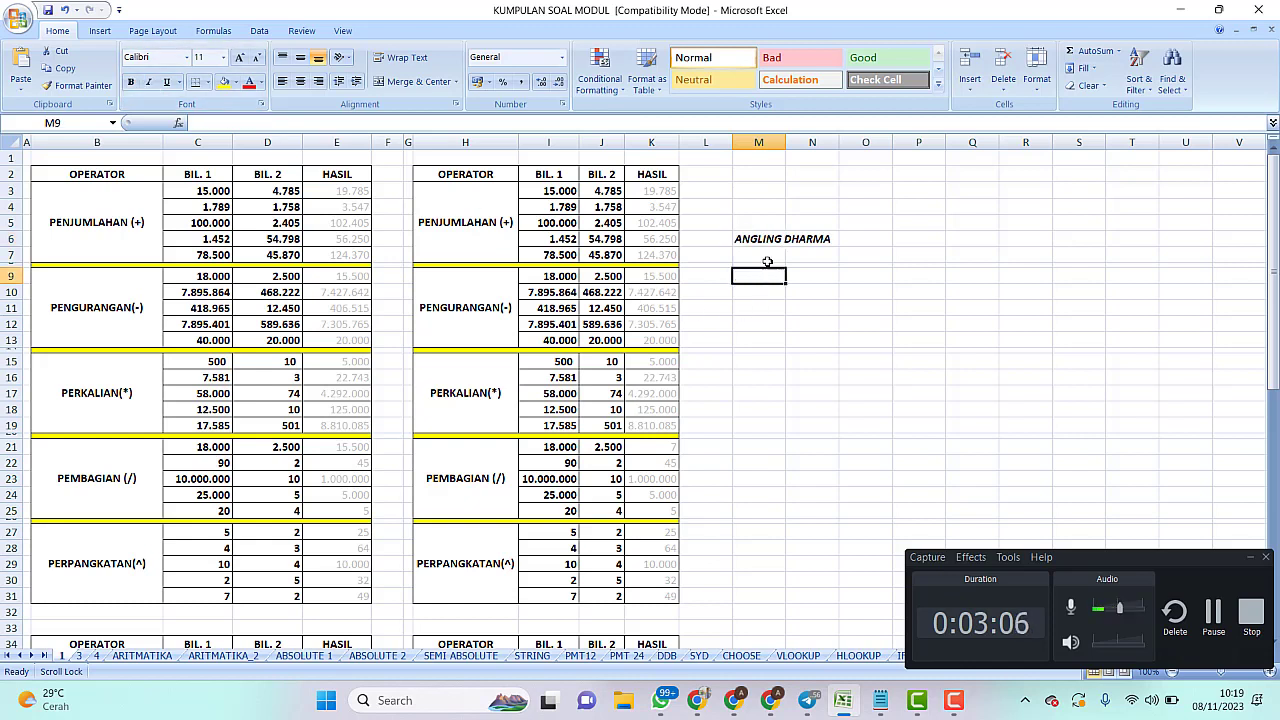
{"action": "left_click", "coordinate": [763, 240]}
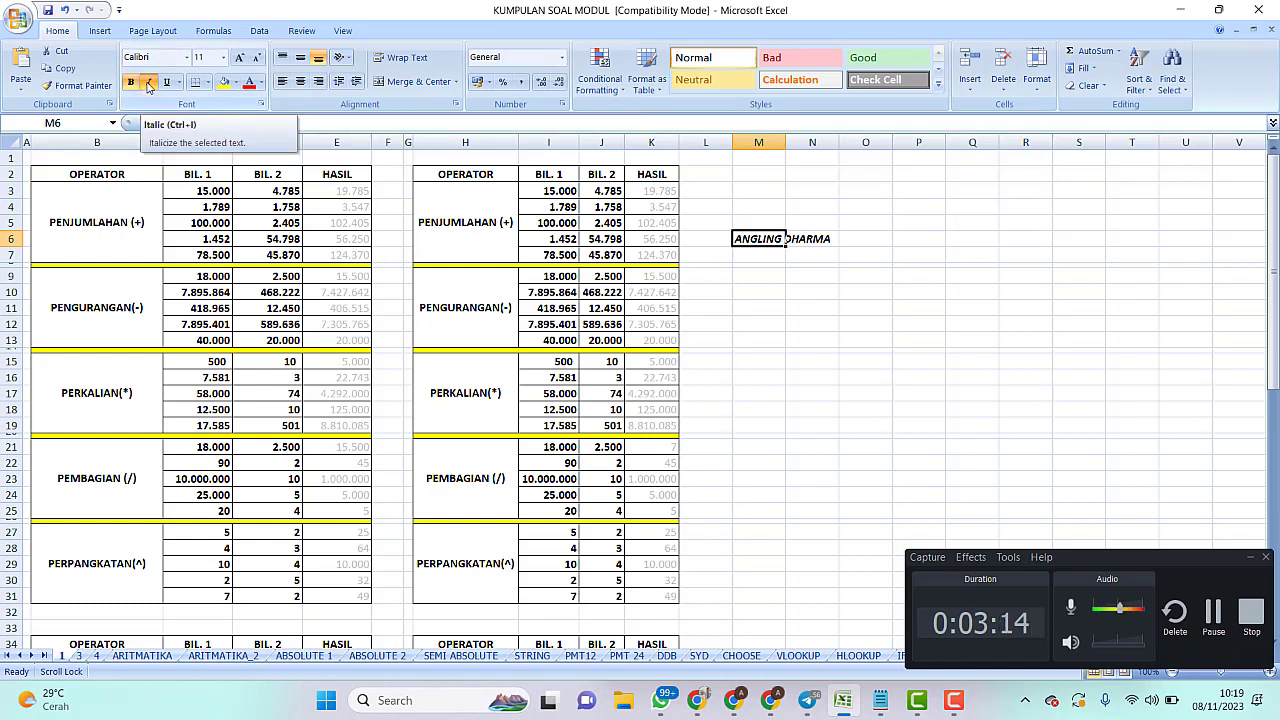
Step: Toggle italic off and on, leaving M6 italic via Ctrl+I
{"action": "left_click", "coordinate": [148, 85]}
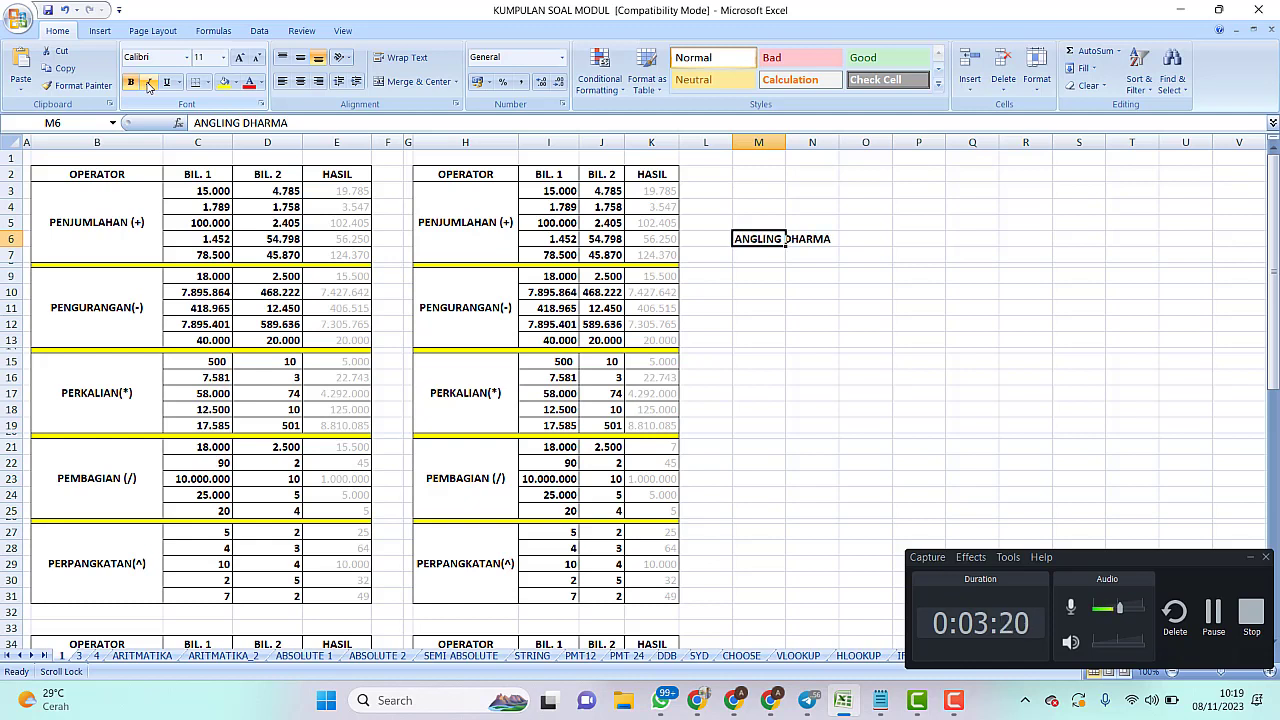
{"action": "left_click", "coordinate": [148, 85]}
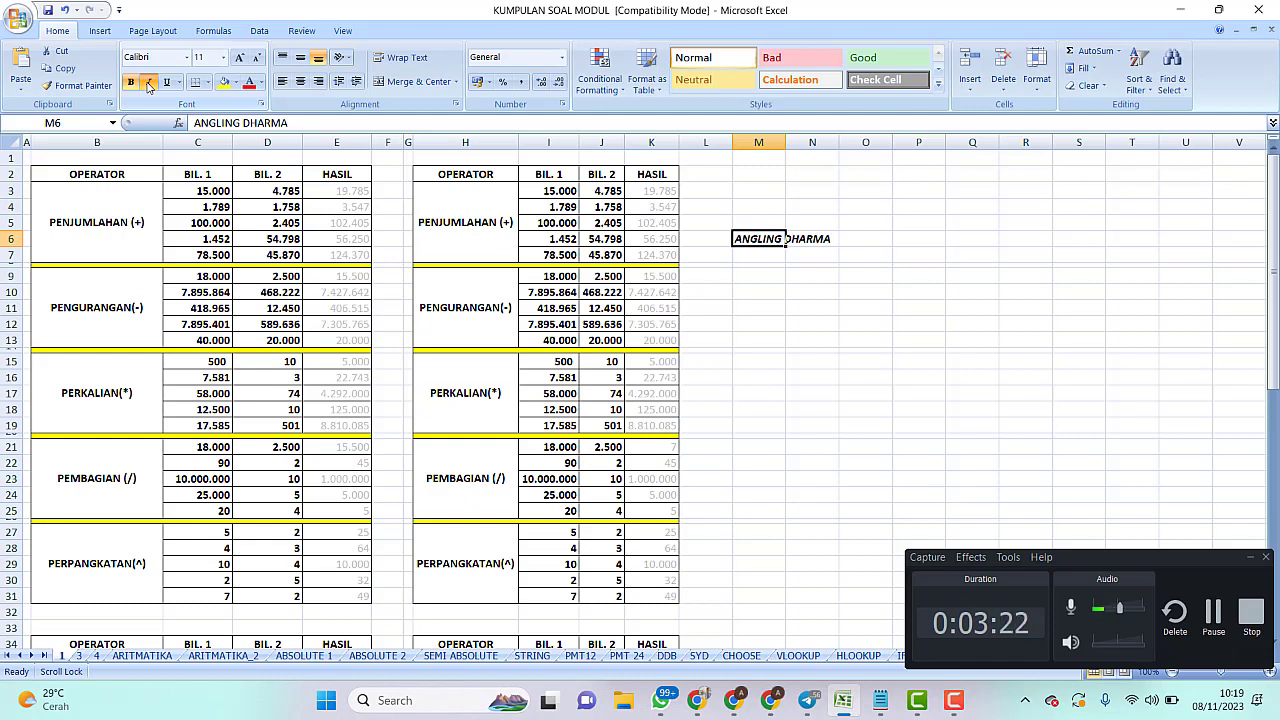
{"action": "left_click", "coordinate": [148, 85]}
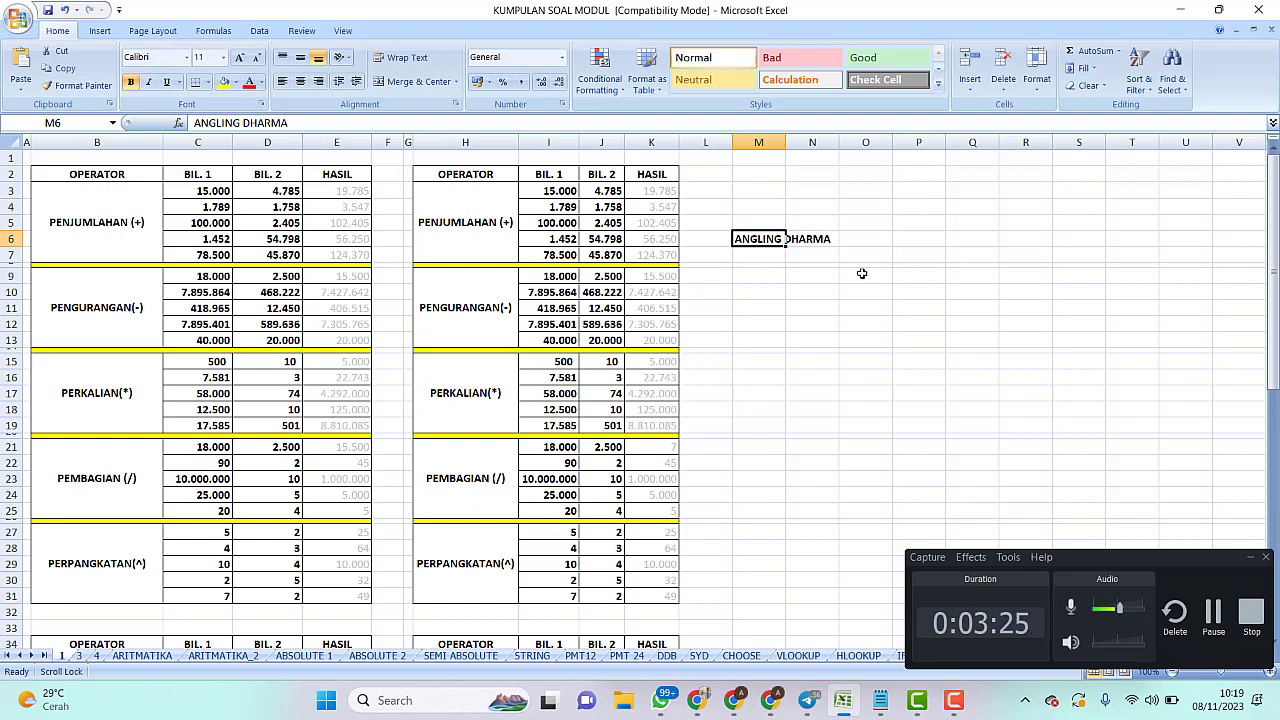
{"action": "key", "text": "ctrl+i"}
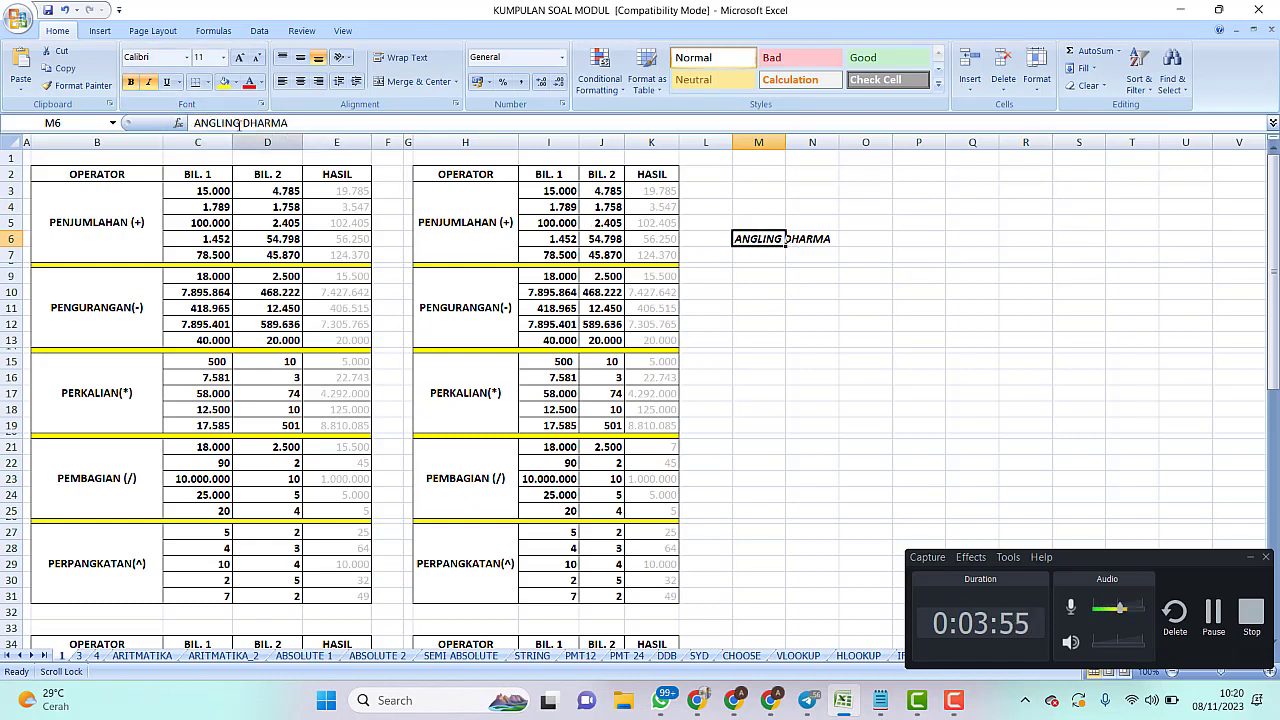
Step: Underline the ANGLING DHARMA text in M6
{"action": "left_click", "coordinate": [168, 84]}
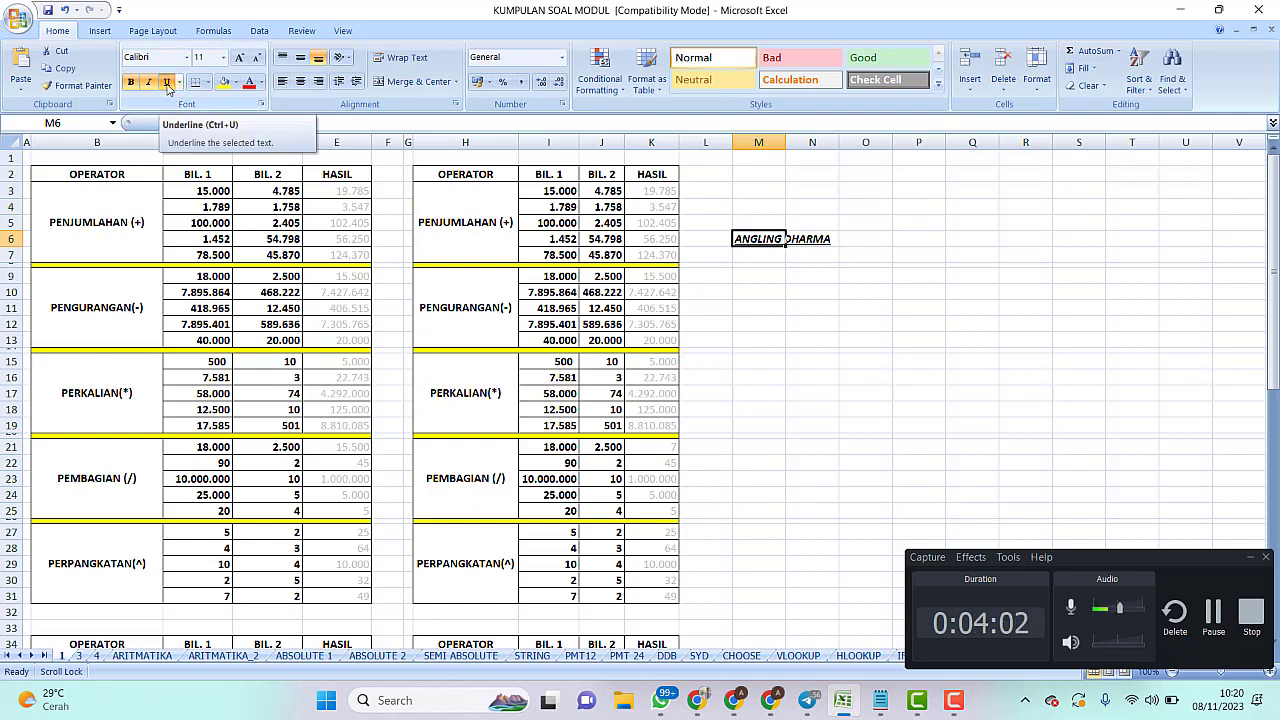
{"action": "left_click", "coordinate": [167, 82]}
{"action": "left_click", "coordinate": [812, 307]}
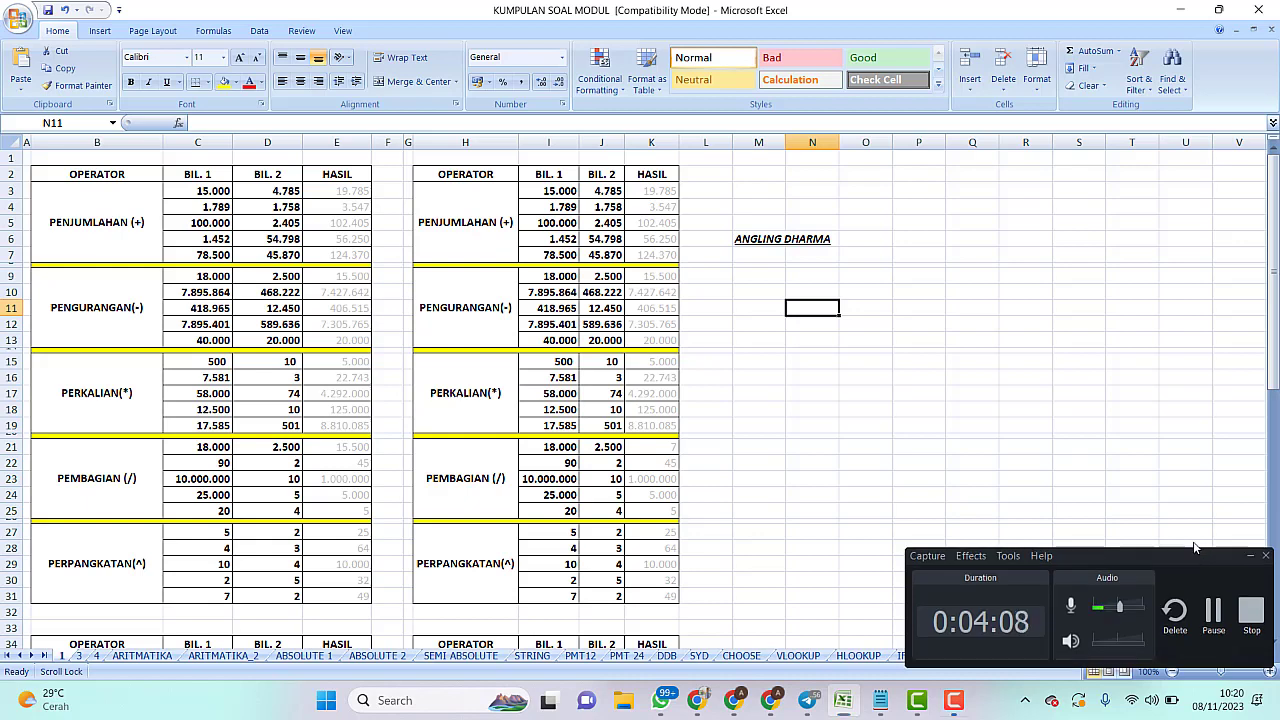
Step: Zoom the sheet to 120% and reselect cell M6
{"action": "left_click_drag", "start_coordinate": [1204, 556], "coordinate": [1203, 531]}
{"action": "left_click", "coordinate": [1270, 670]}
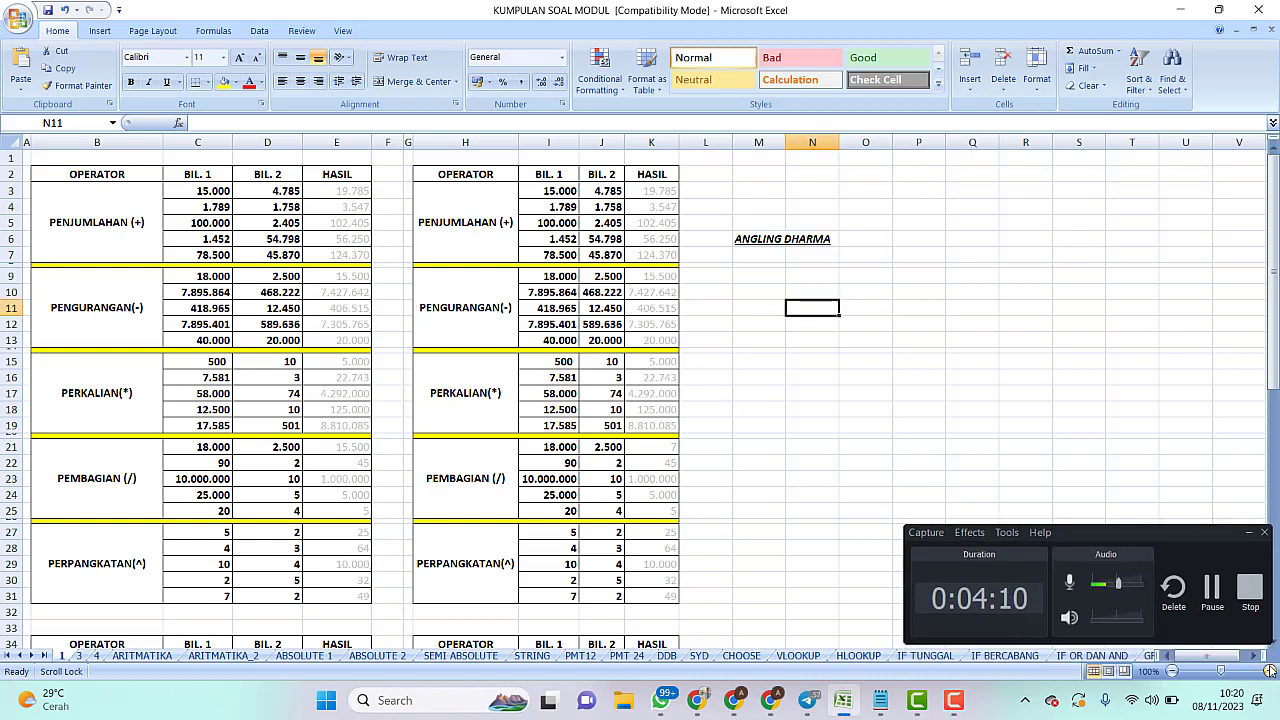
{"action": "left_click", "coordinate": [1270, 670]}
{"action": "left_click", "coordinate": [1270, 670]}
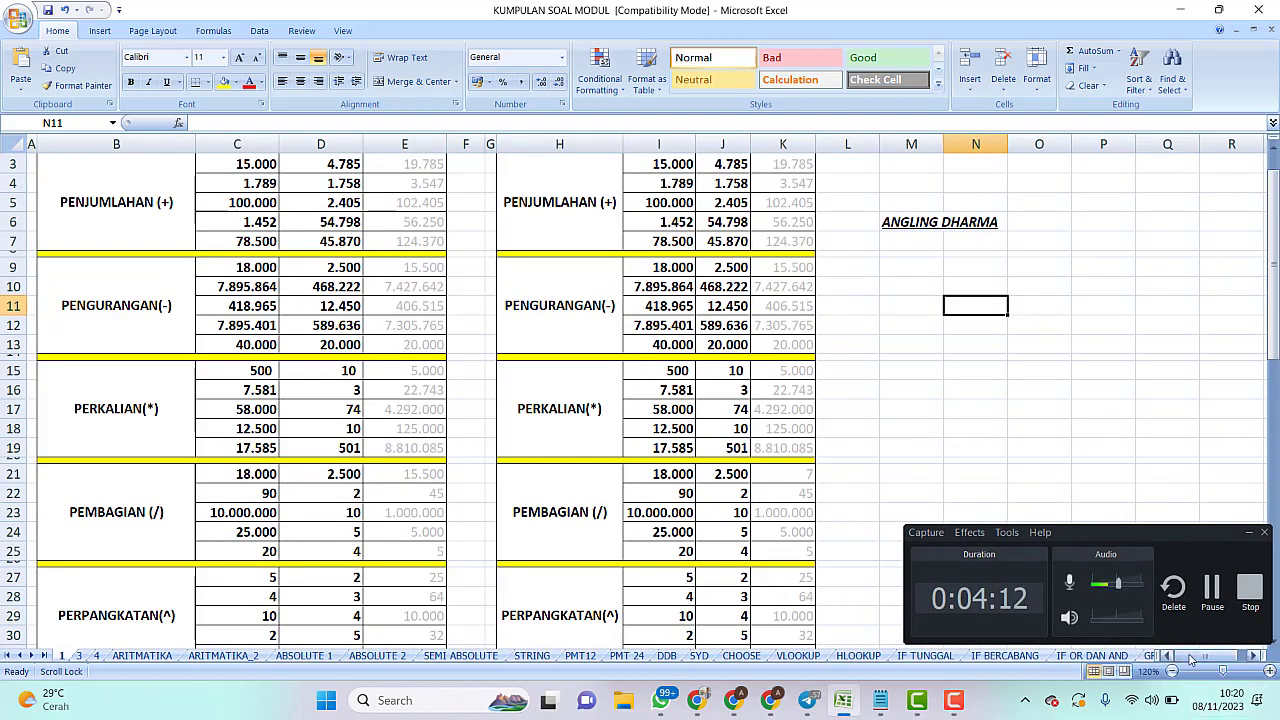
{"action": "left_click", "coordinate": [1254, 655]}
{"action": "left_click", "coordinate": [1254, 655]}
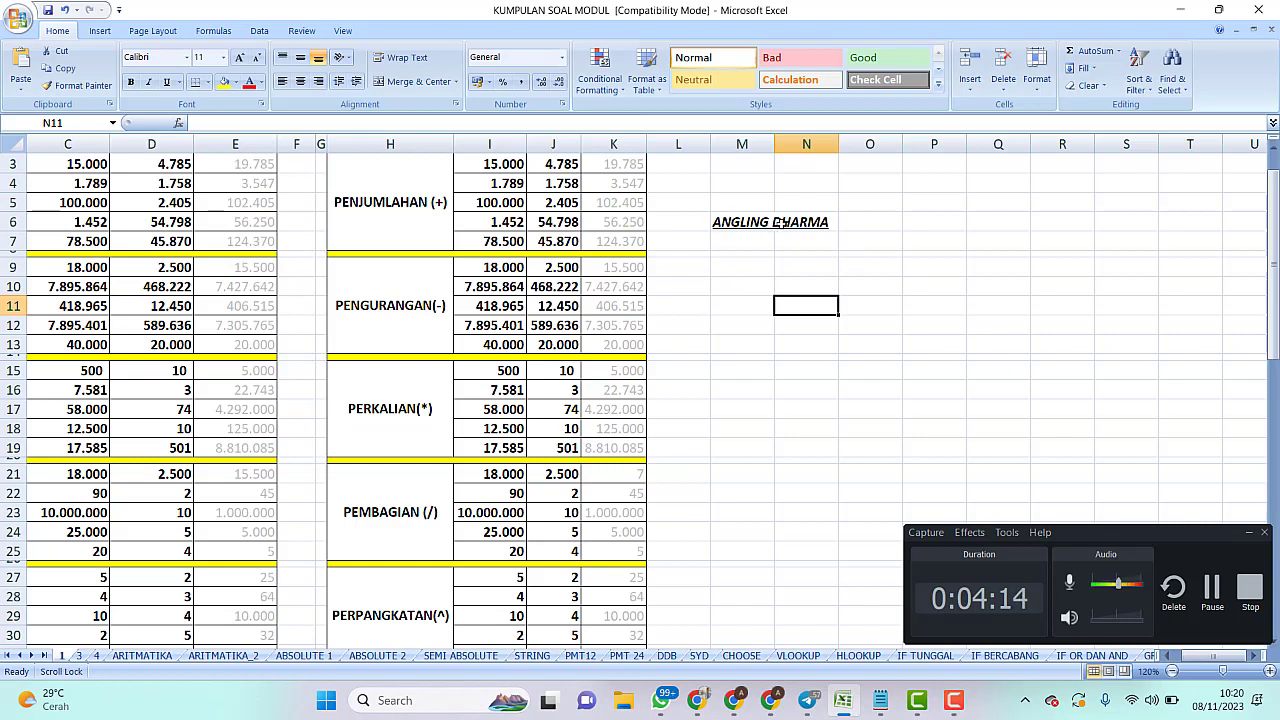
{"action": "left_click", "coordinate": [745, 222]}
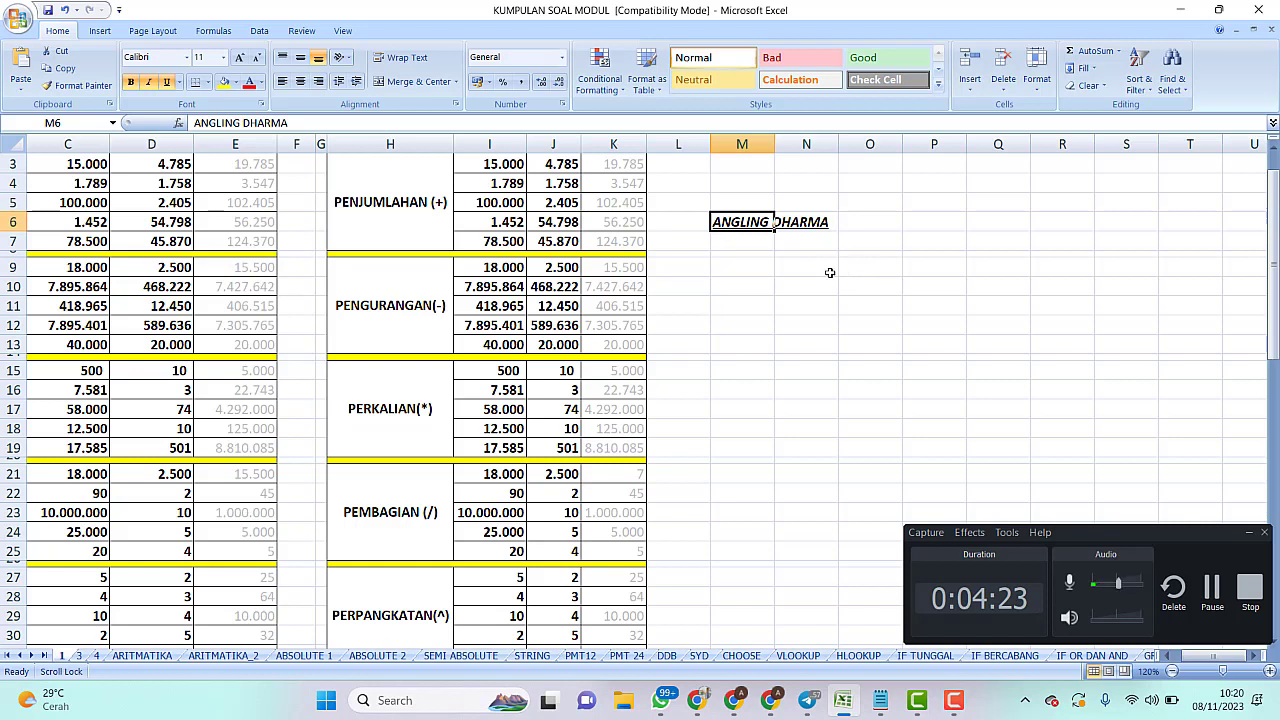
{"action": "left_click", "coordinate": [778, 264]}
{"action": "left_click", "coordinate": [745, 224]}
{"action": "key", "text": "ctrl+u"}
{"action": "key", "text": "ctrl+u"}
{"action": "key", "text": "ctrl+u"}
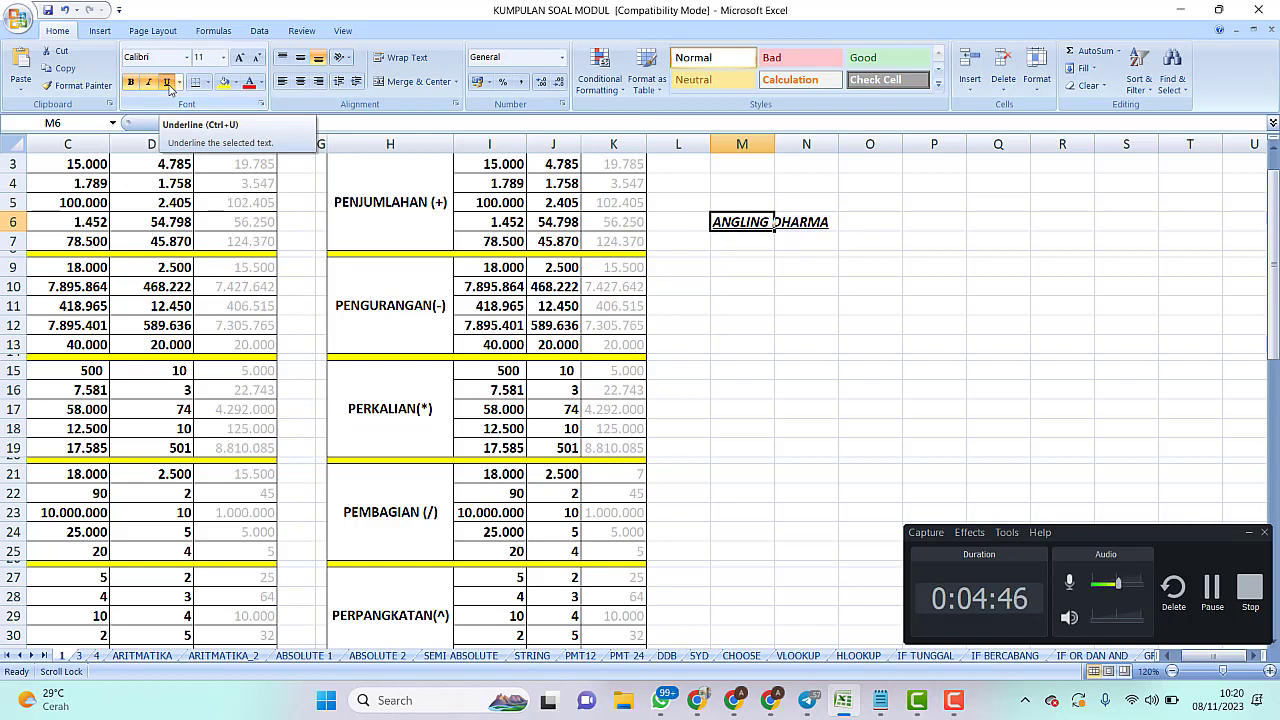
{"action": "left_click", "coordinate": [791, 288]}
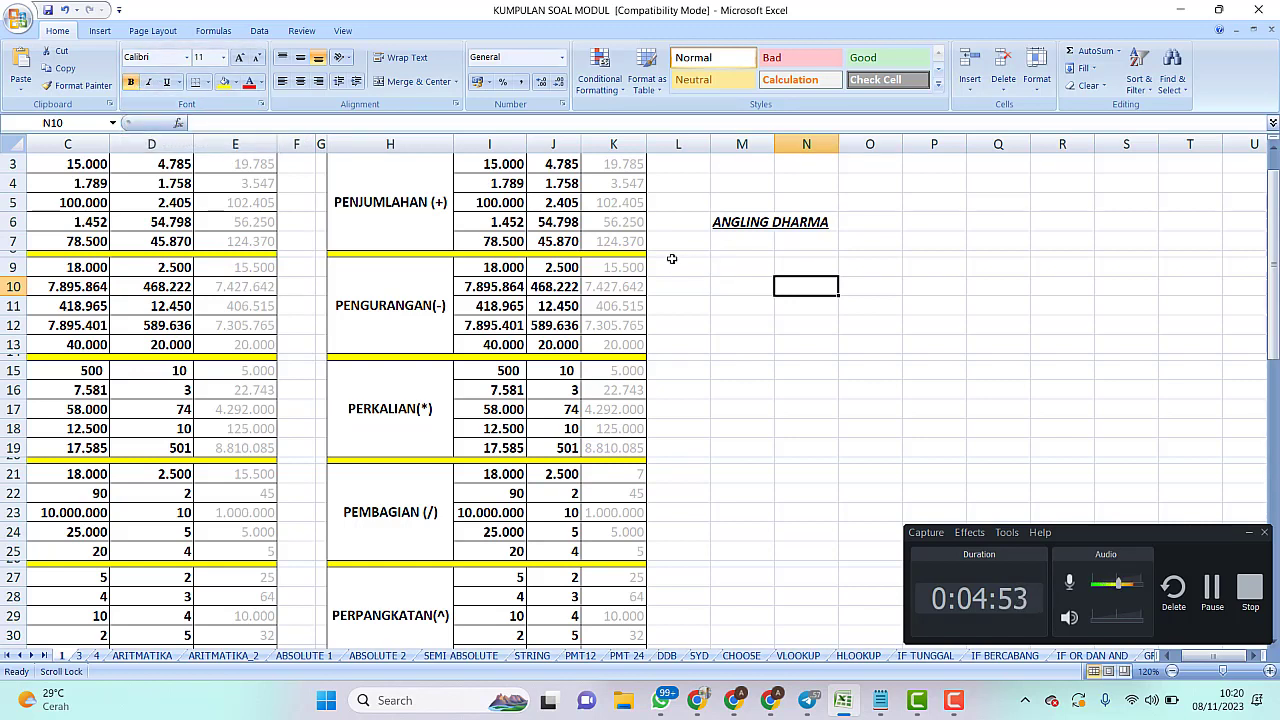
{"action": "left_click", "coordinate": [148, 82]}
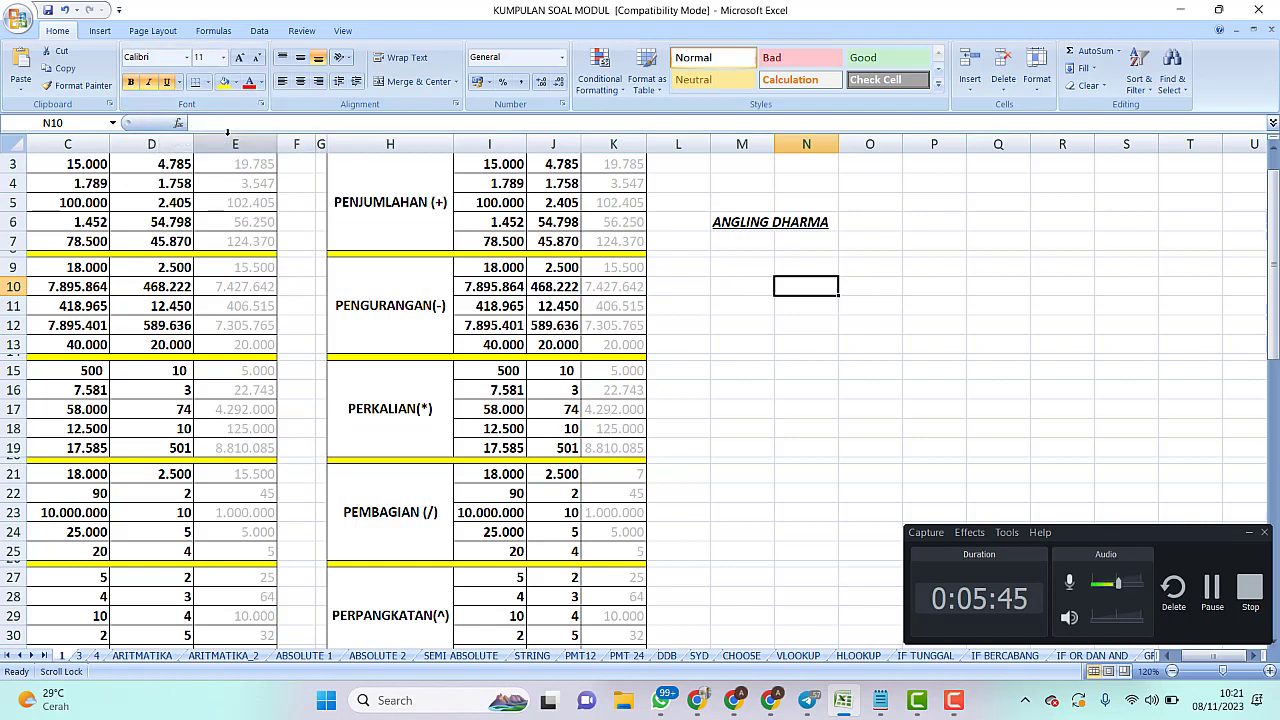
{"action": "left_click", "coordinate": [721, 229]}
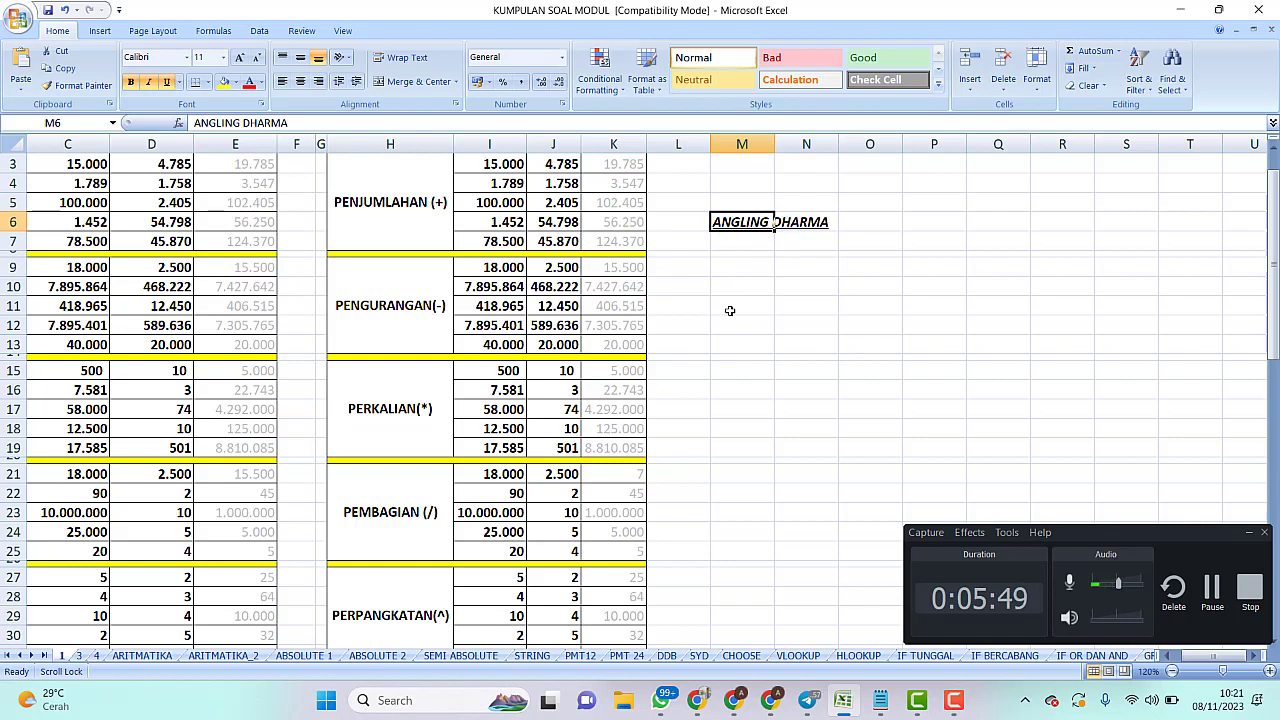